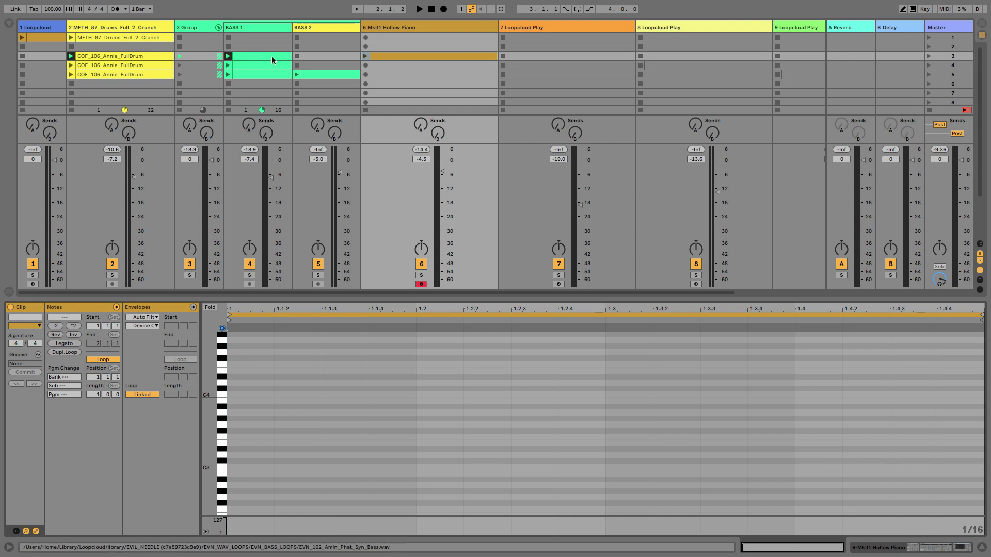
# Step: Play back the drum and bass loops of scene 3 and view the BASS 1 clip's waveform
pyautogui.press('space')
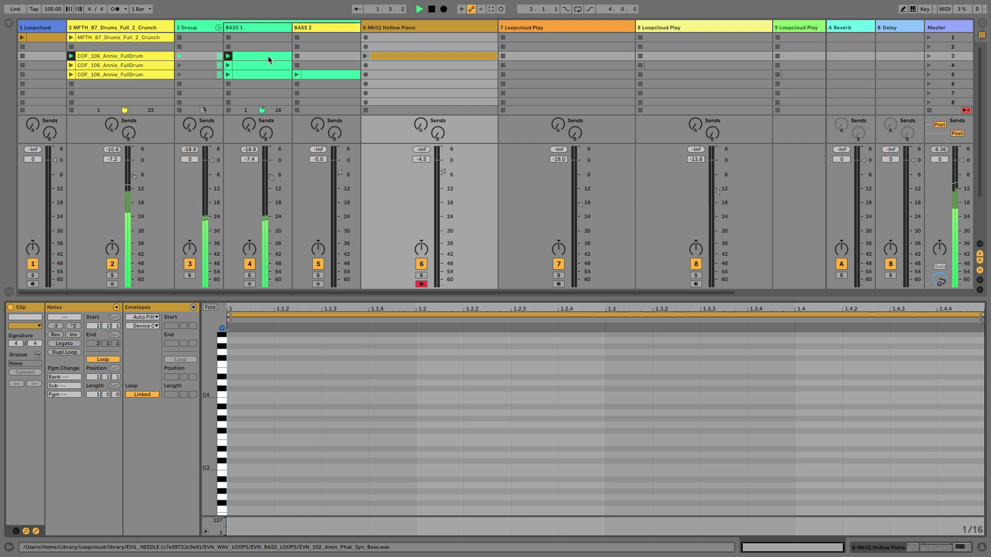
pyautogui.click(268, 55)
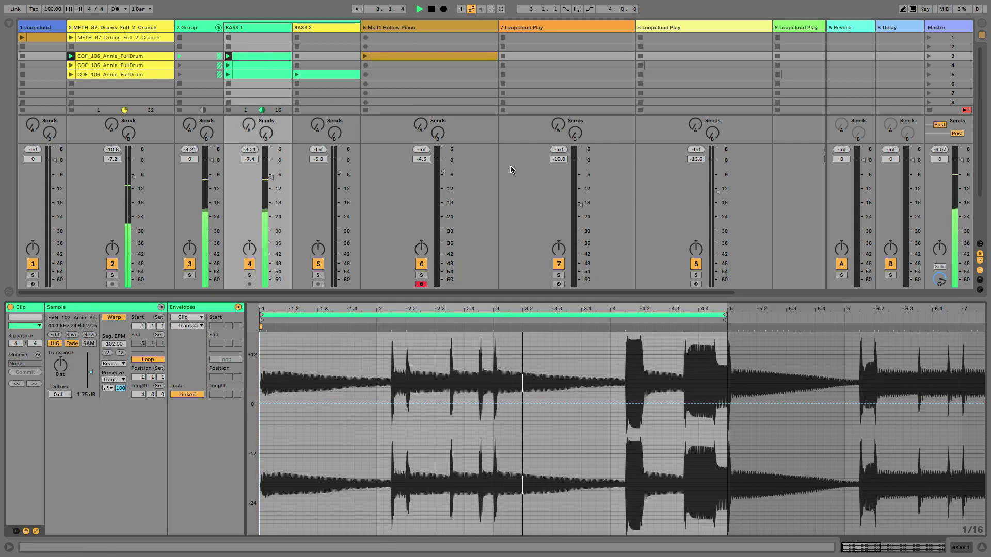
pyautogui.press('space')
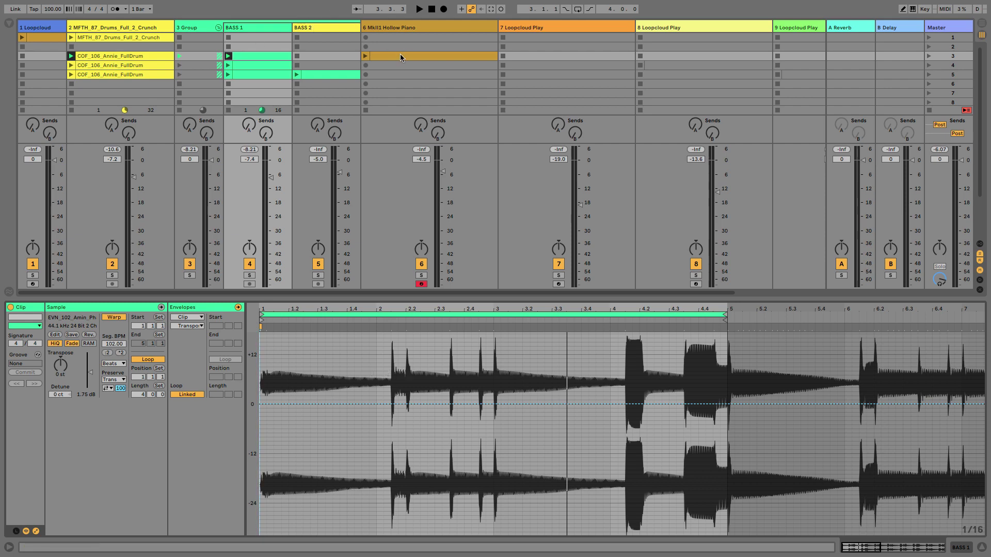
# Step: Select the MkII Hollow Piano track and listen to it over the running drum and bass loops
pyautogui.click(412, 30)
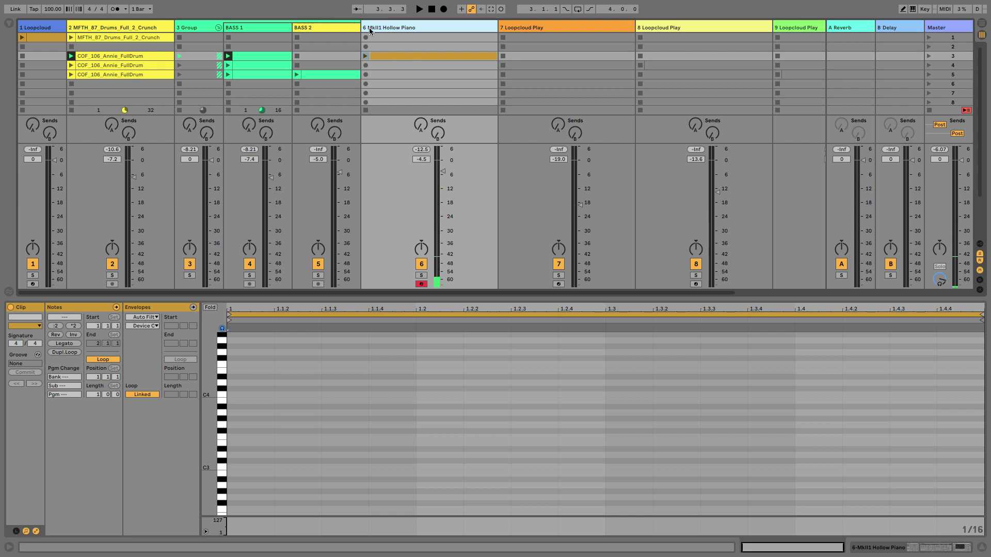
pyautogui.press('space')
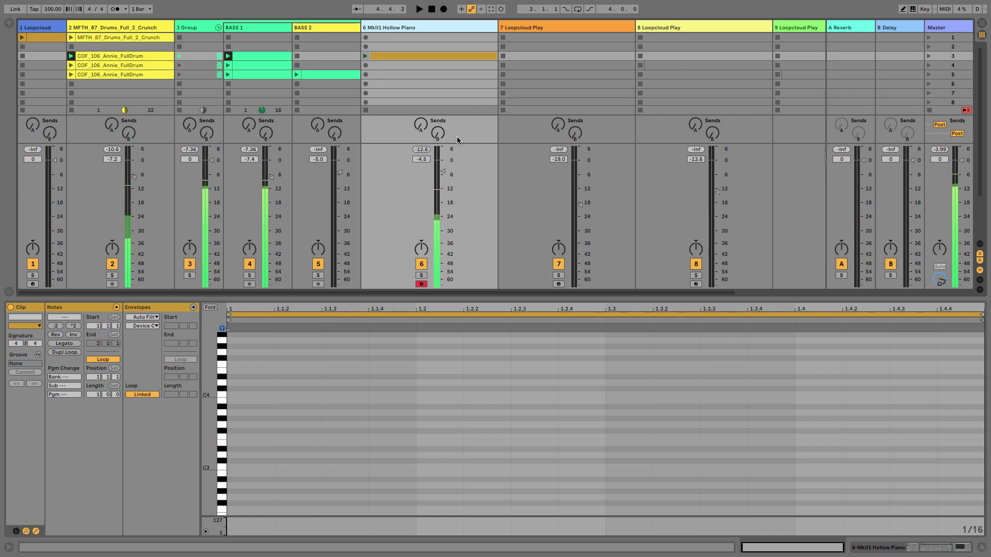
pyautogui.press('space')
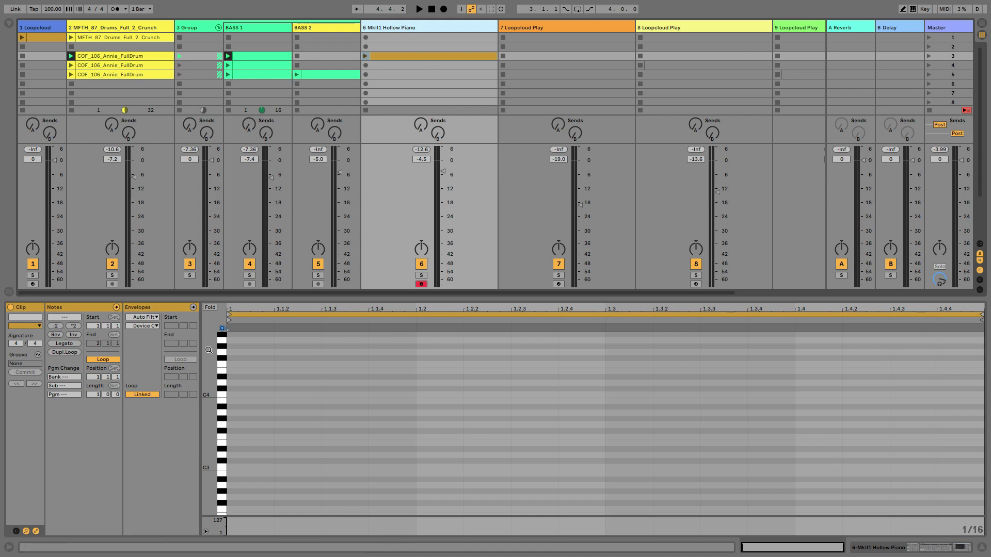
# Step: Enter sixteenth-note E3 notes at 1.1.1, 1.1.3 and 1.1.4 in the empty MkII Hollow Piano clip
pyautogui.scroll(2, 208, 418)
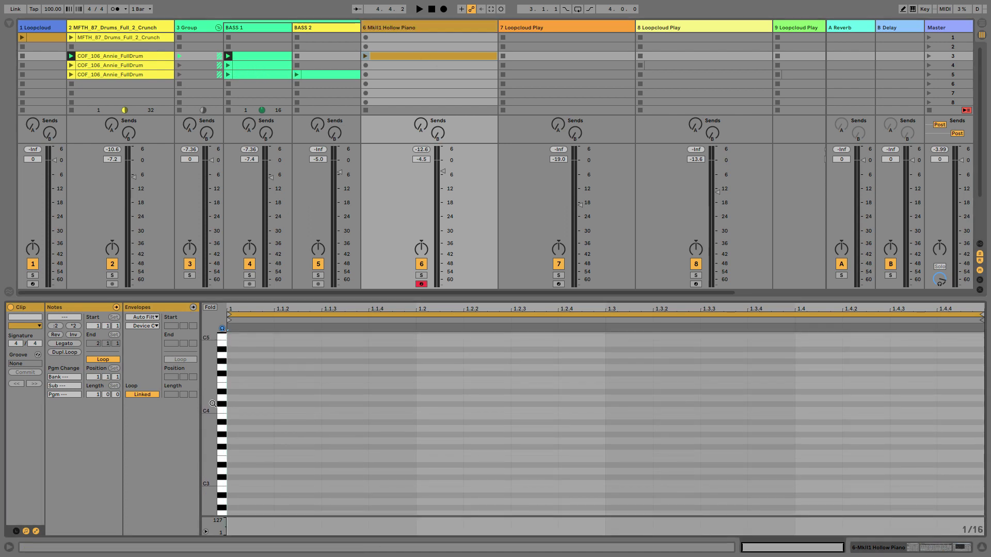
pyautogui.moveTo(211, 461)
pyautogui.mouseDown()
pyautogui.moveTo(231, 457)
pyautogui.moveTo(229, 467)
pyautogui.mouseUp()
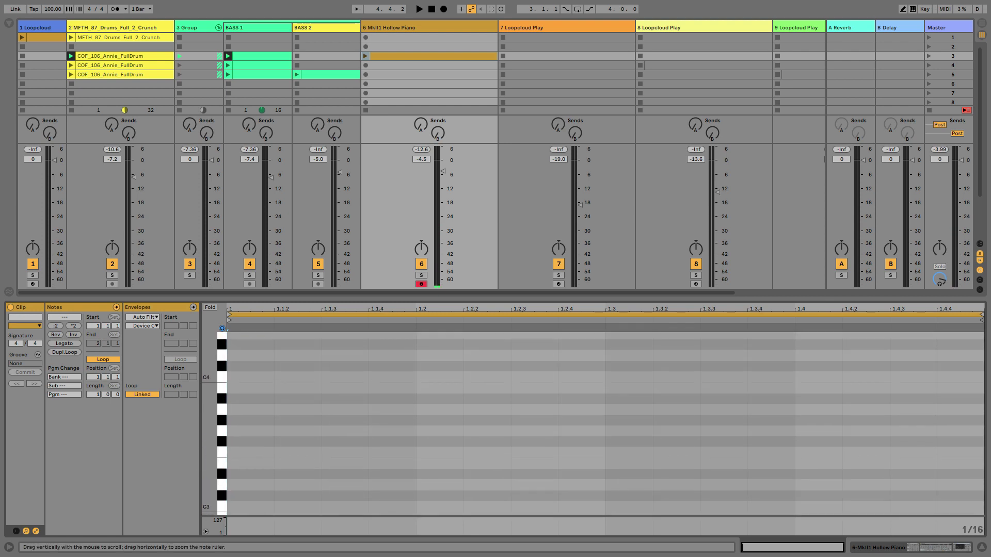
pyautogui.doubleClick(242, 466)
pyautogui.scroll(1, 248, 381)
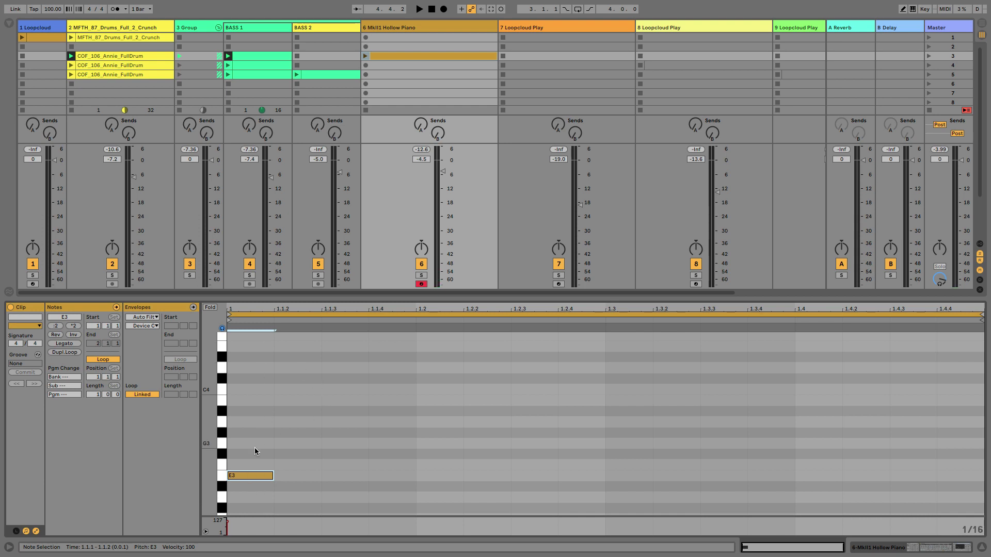
pyautogui.scroll(-1, 281, 467)
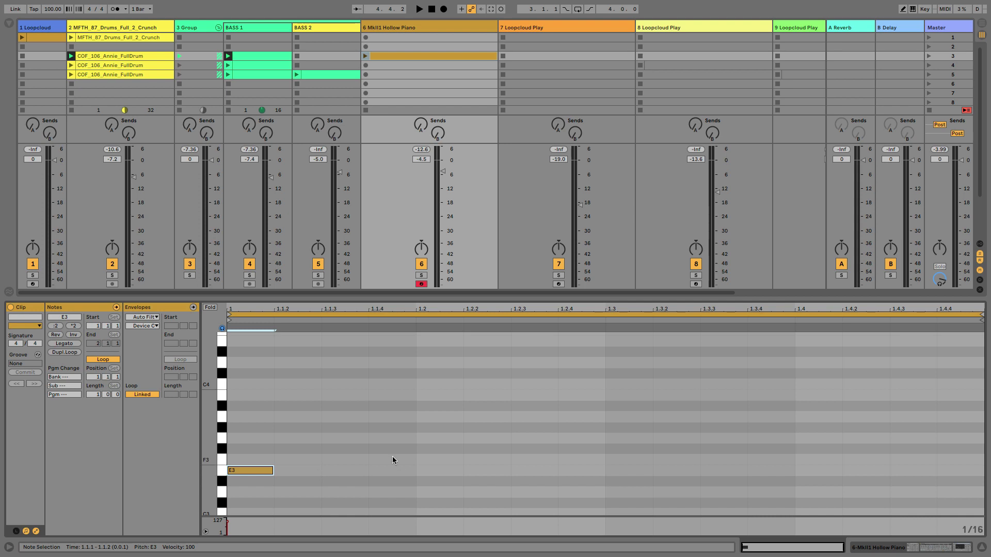
pyautogui.click(291, 469)
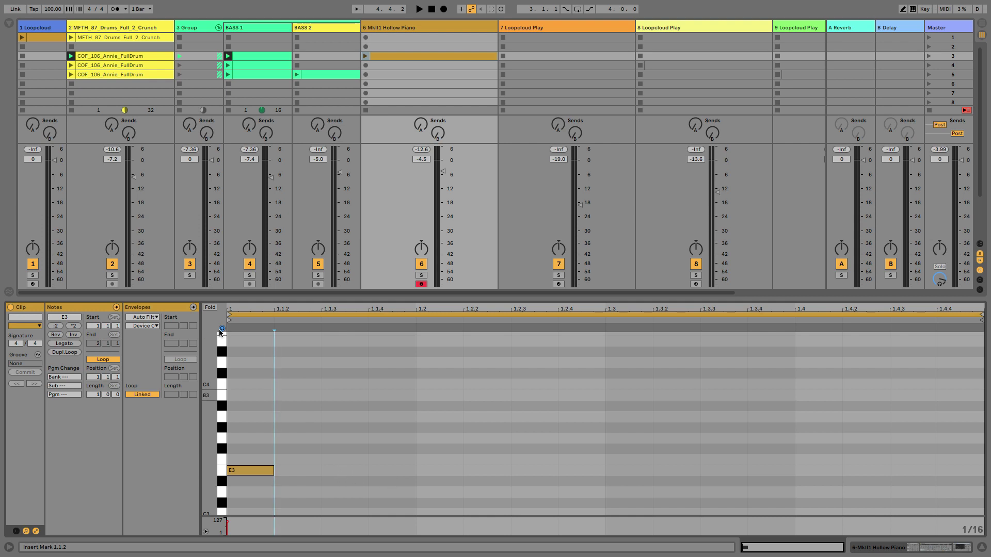
pyautogui.doubleClick(349, 471)
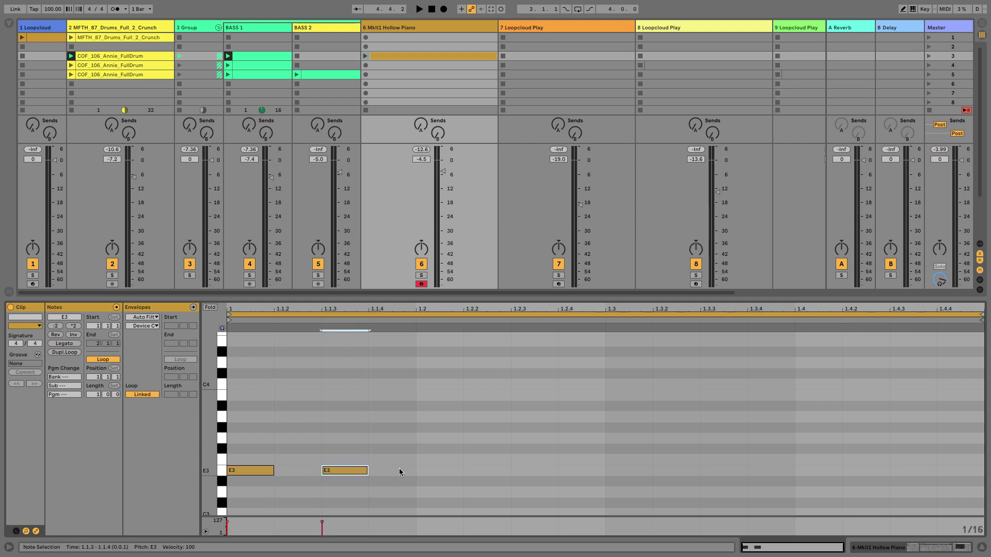
pyautogui.doubleClick(398, 470)
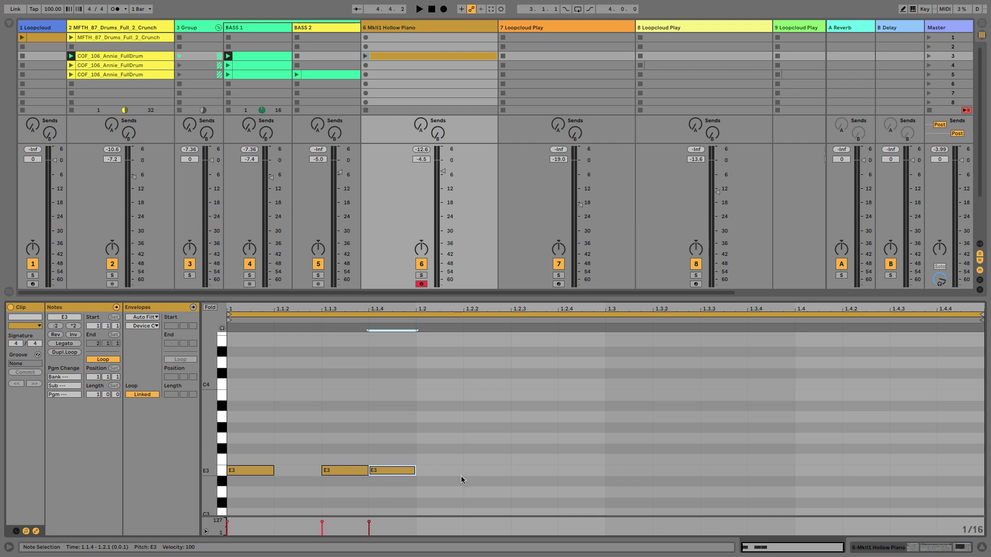
# Step: Complete the bar with pairs of sixteenth-note E3 notes starting at 1.2.2, 1.3, 1.3.4 and 1.4.3, and launch the piano clip to audition it
pyautogui.doubleClick(484, 472)
pyautogui.click(525, 475)
pyautogui.doubleClick(526, 475)
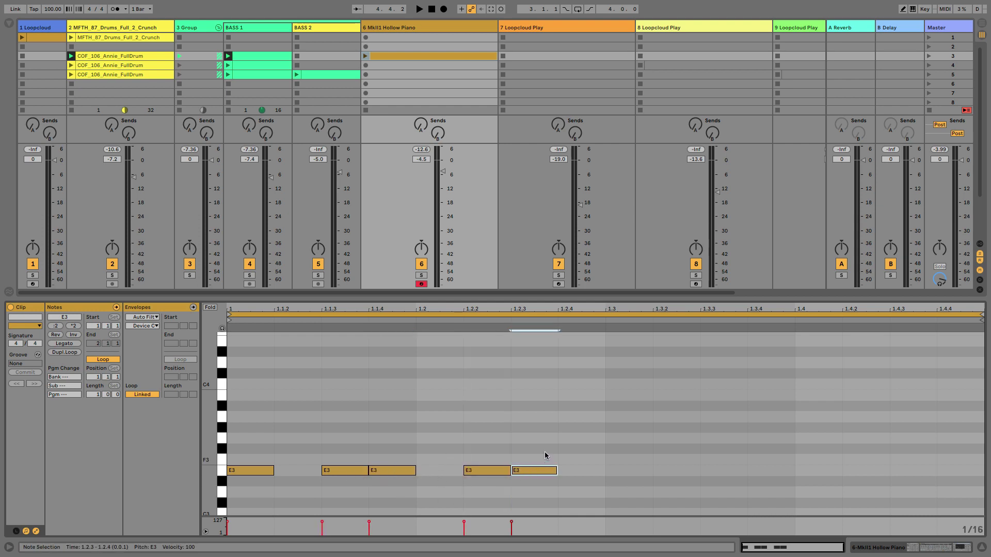
pyautogui.moveTo(546, 455); pyautogui.dragTo(615, 466)
pyautogui.click(754, 458)
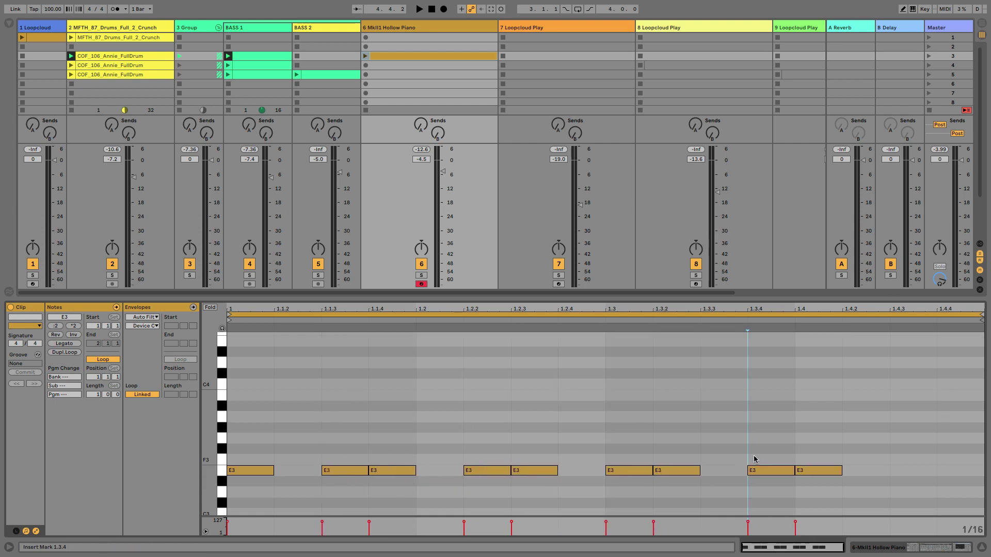
pyautogui.moveTo(754, 458); pyautogui.dragTo(911, 474)
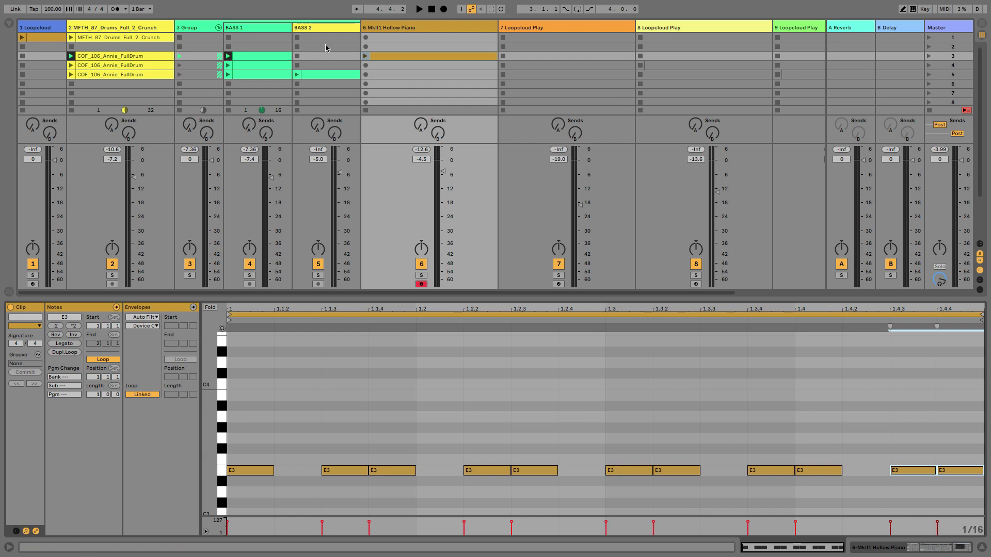
pyautogui.click(366, 57)
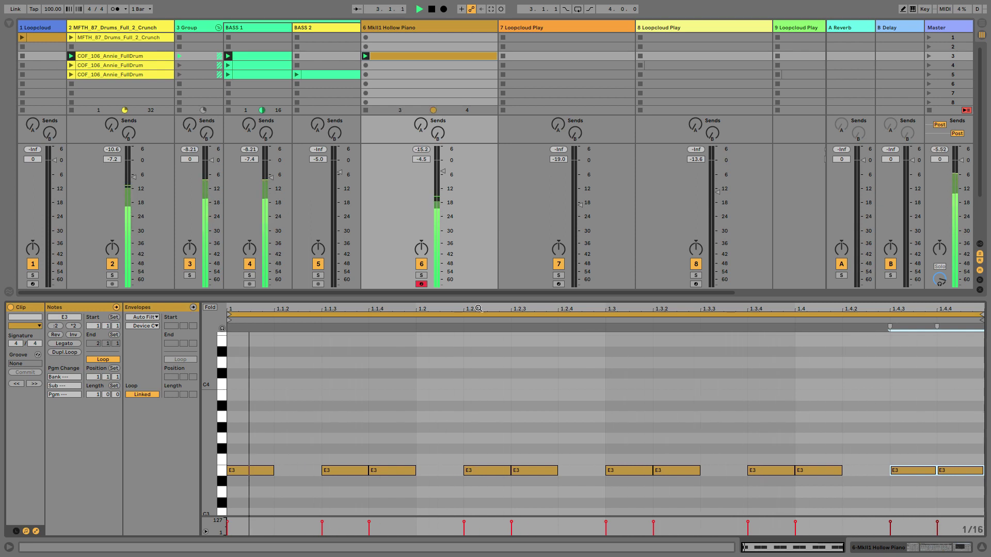
pyautogui.click(343, 372)
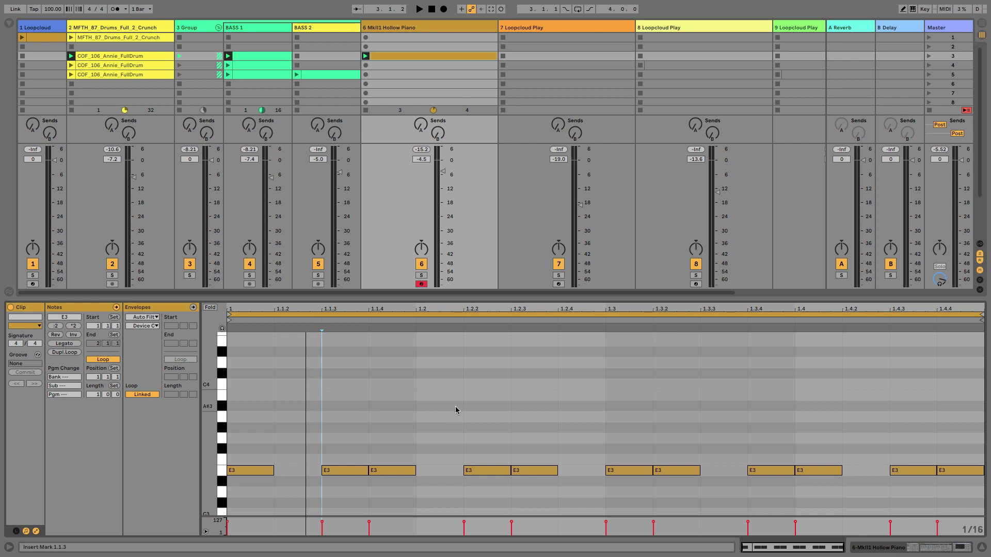
# Step: Duplicate the piano clip's loop to two bars and move the copied notes one sixteenth earlier
pyautogui.click(64, 353)
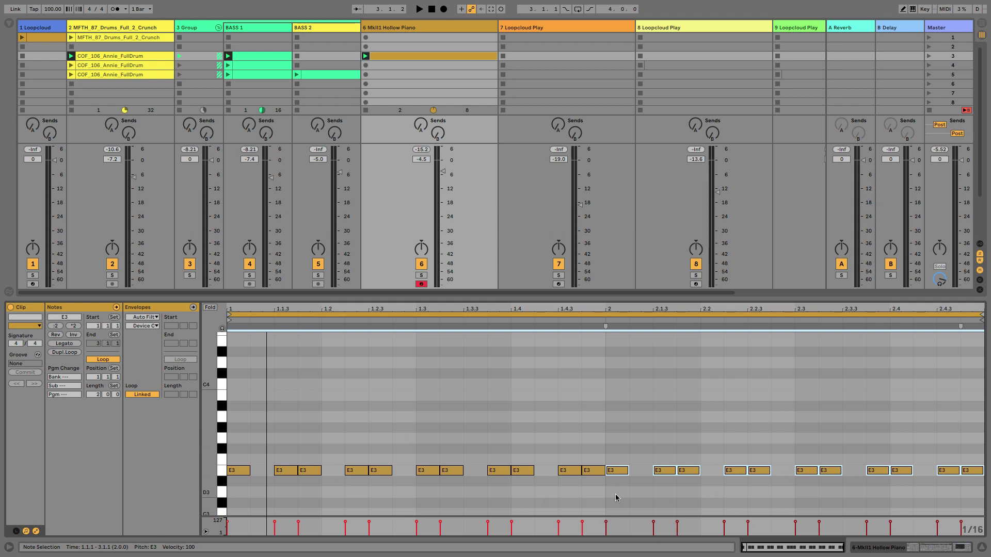
pyautogui.moveTo(619, 473); pyautogui.dragTo(598, 473)
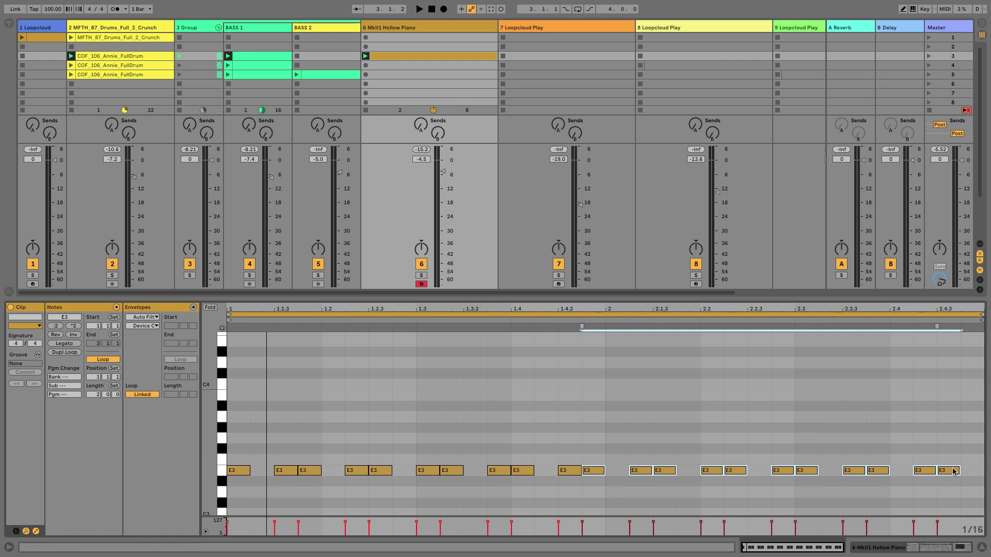
pyautogui.click(394, 429)
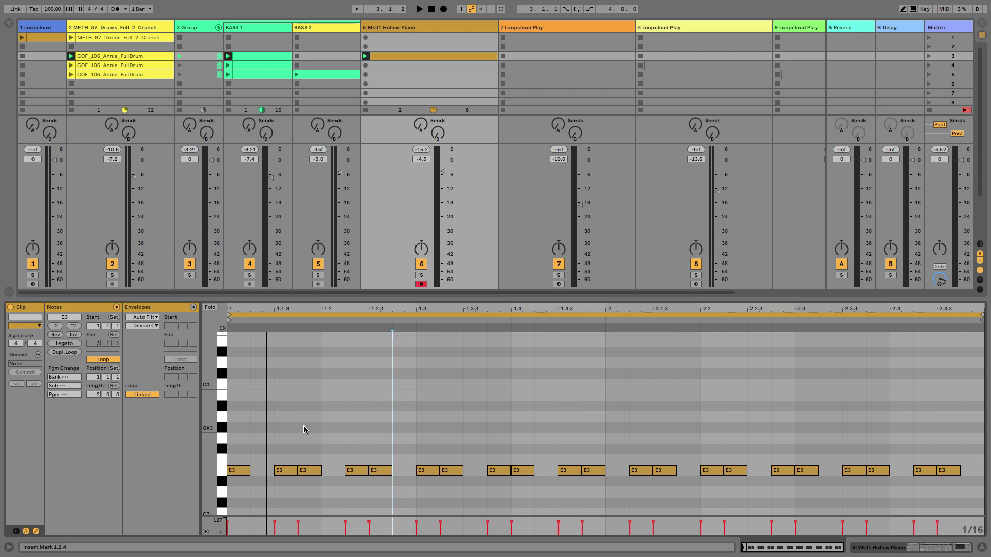
# Step: Raise the first E3 note of every pair, from 1.1.3 through the second bar, to B3 and audition the clip
pyautogui.click(285, 471)
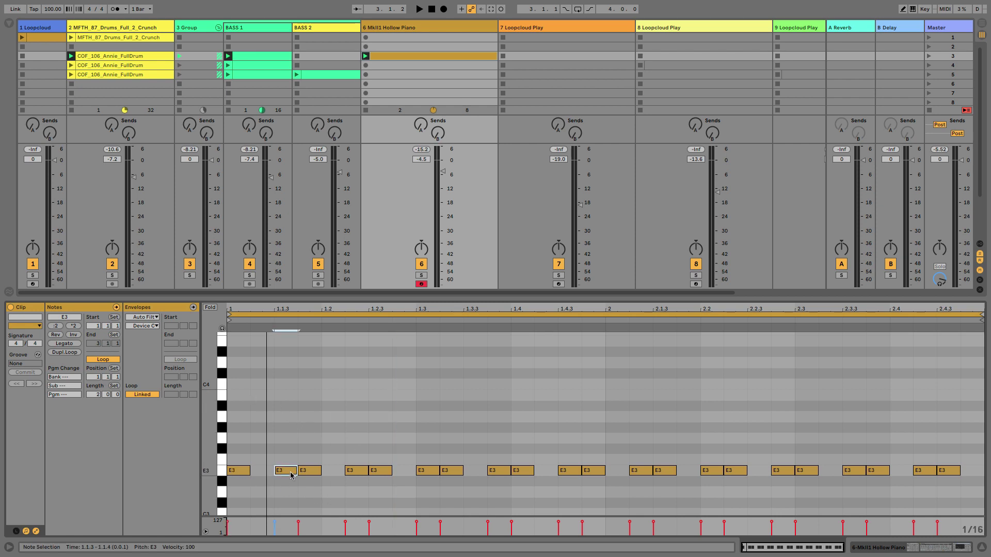
pyautogui.keyDown('shift'); pyautogui.click(356, 471); pyautogui.keyUp('shift')
pyautogui.keyDown('shift'); pyautogui.click(428, 471); pyautogui.keyUp('shift')
pyautogui.keyDown('shift'); pyautogui.click(494, 471); pyautogui.keyUp('shift')
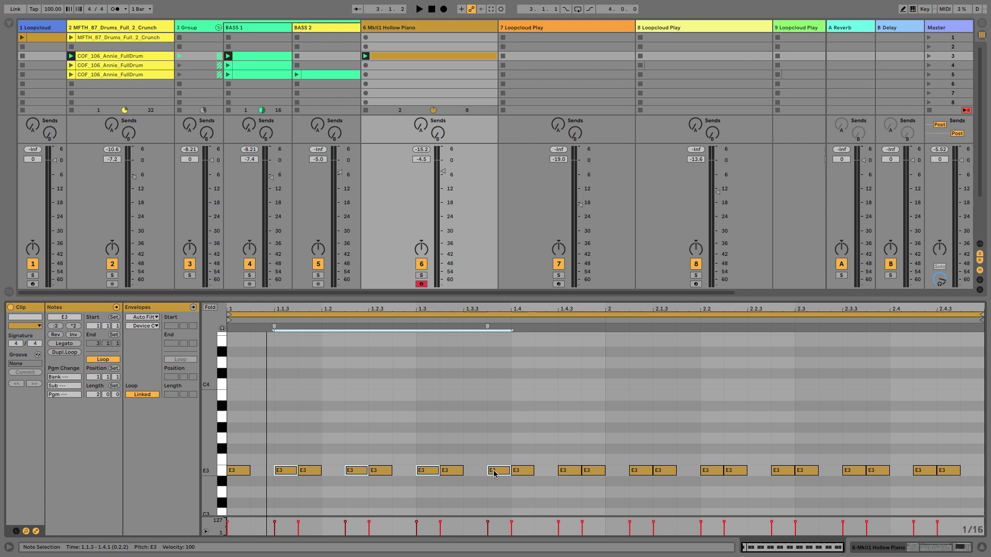
pyautogui.keyDown('shift'); pyautogui.click(564, 473); pyautogui.keyUp('shift')
pyautogui.keyDown('shift'); pyautogui.click(643, 472); pyautogui.keyUp('shift')
pyautogui.keyDown('shift'); pyautogui.click(707, 474); pyautogui.keyUp('shift')
pyautogui.keyDown('shift'); pyautogui.click(779, 473); pyautogui.keyUp('shift')
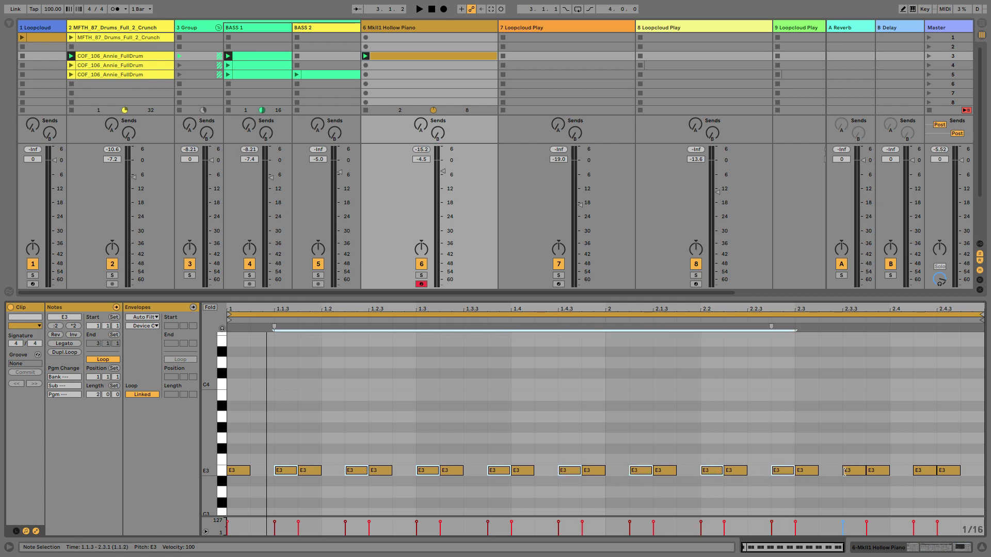
pyautogui.keyDown('shift'); pyautogui.click(851, 473); pyautogui.keyUp('shift')
pyautogui.keyDown('shift'); pyautogui.click(925, 471); pyautogui.keyUp('shift')
pyautogui.moveTo(927, 471); pyautogui.dragTo(929, 396)
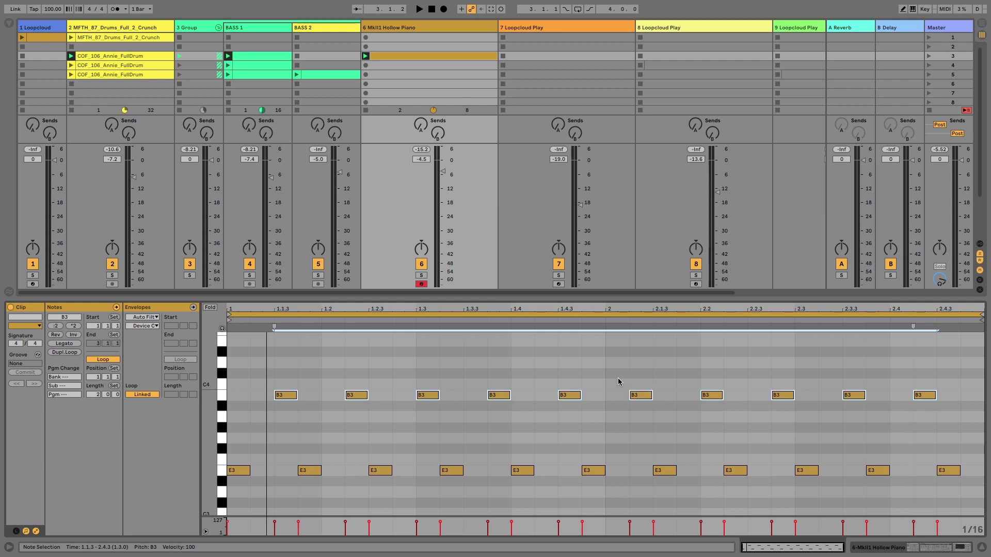
pyautogui.press('space')
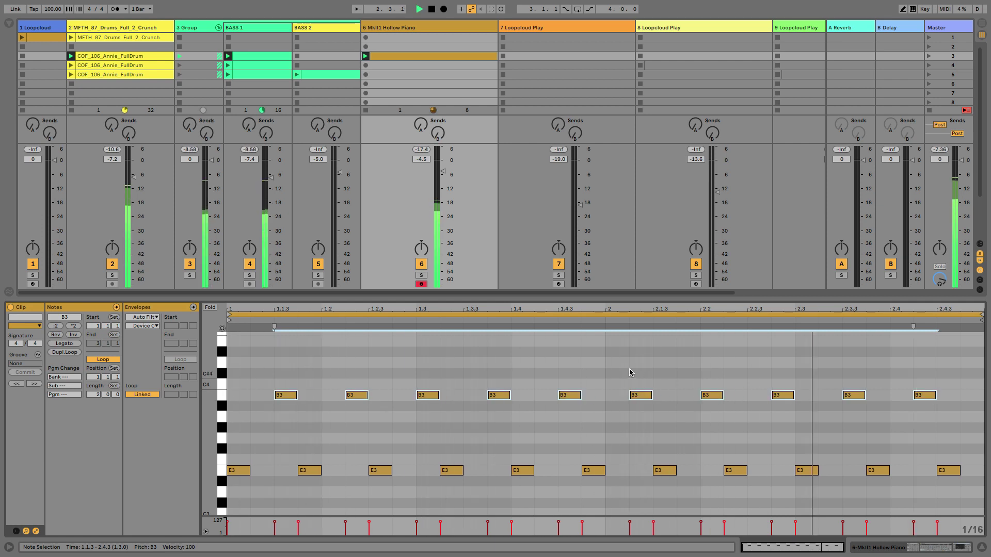
pyautogui.press('space')
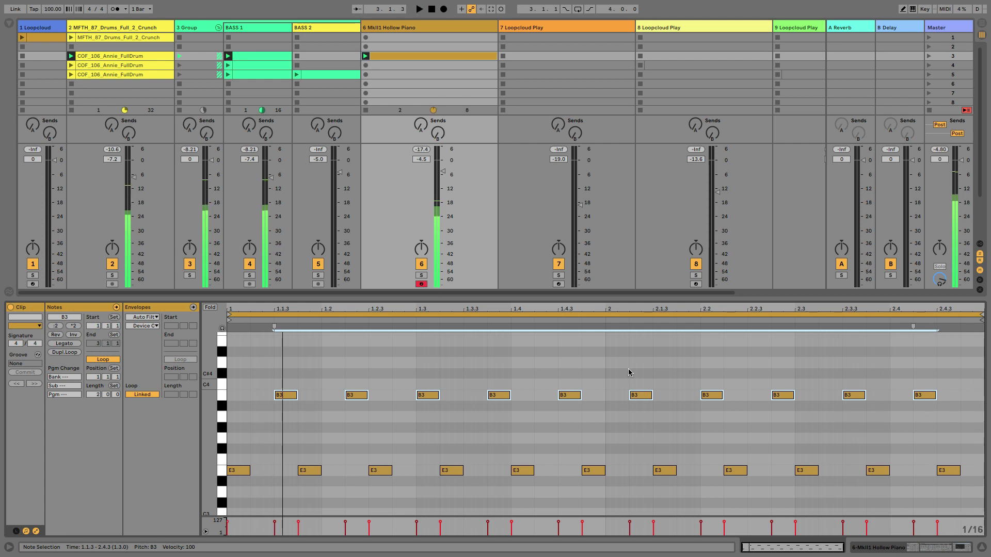
# Step: Raise every second remaining E3 note, starting with the one at 1.1.4, by an octave to E4 and audition the clip
pyautogui.click(558, 381)
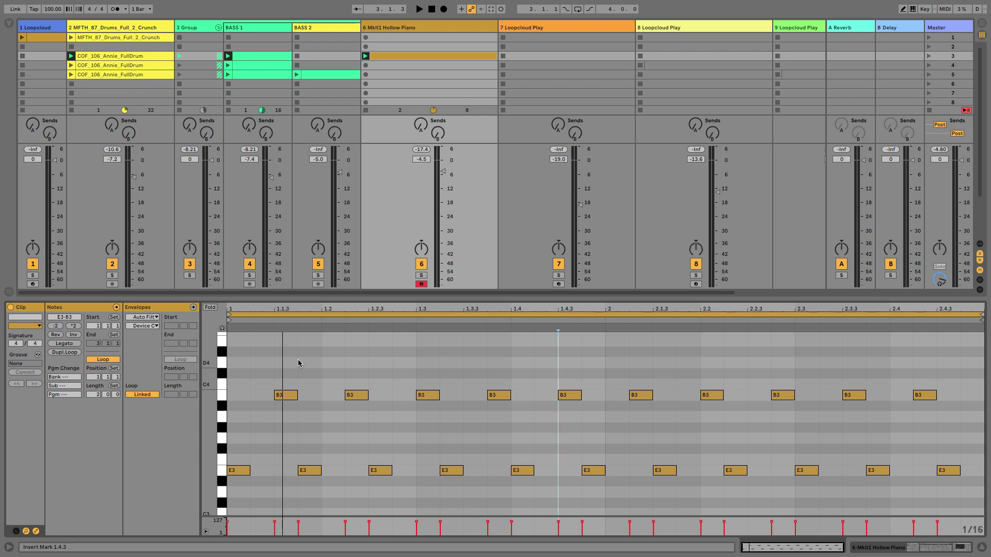
pyautogui.click(308, 472)
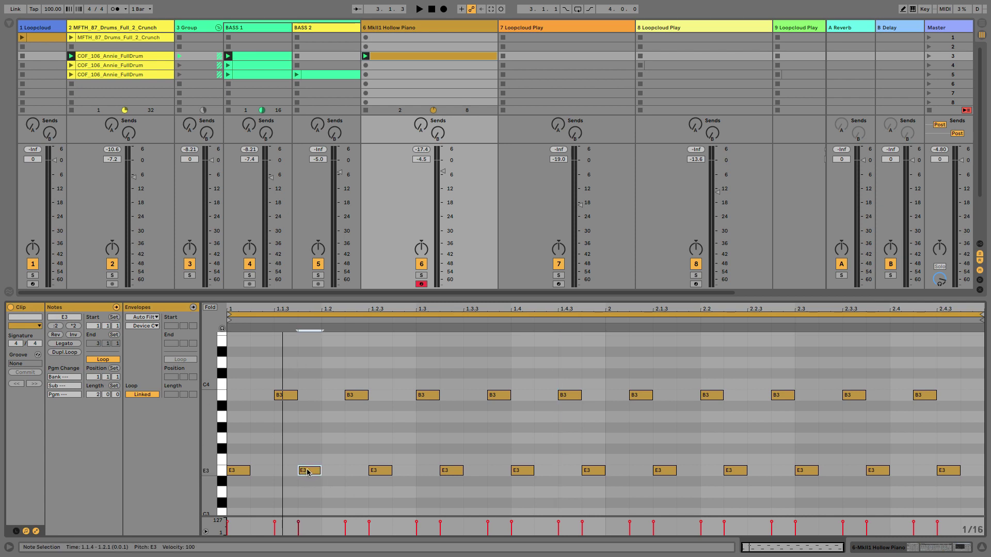
pyautogui.keyDown('shift'); pyautogui.click(453, 472); pyautogui.keyUp('shift')
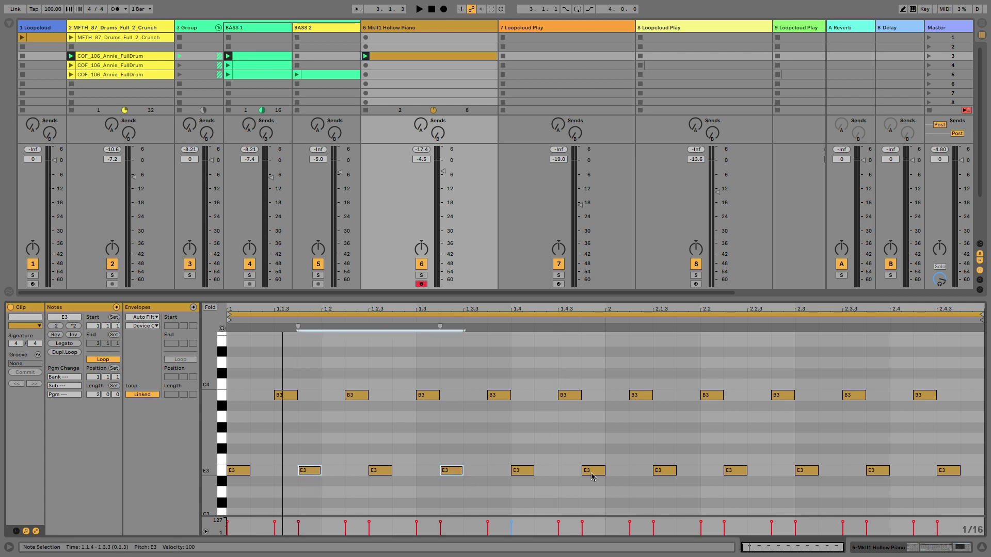
pyautogui.keyDown('shift'); pyautogui.click(597, 471); pyautogui.keyUp('shift')
pyautogui.keyDown('shift'); pyautogui.click(735, 471); pyautogui.keyUp('shift')
pyautogui.keyDown('shift'); pyautogui.click(878, 470); pyautogui.keyUp('shift')
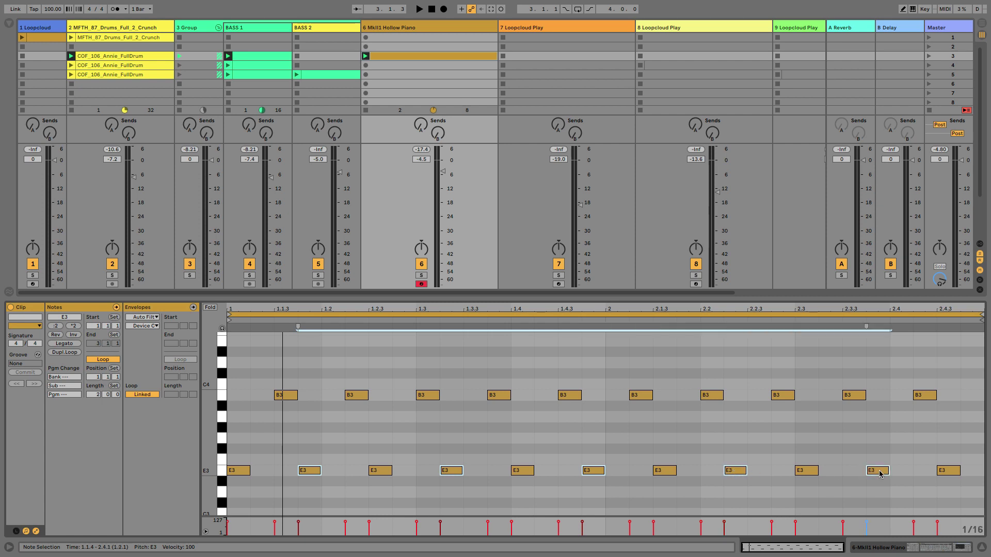
pyautogui.hotkey('shift', 'Up')
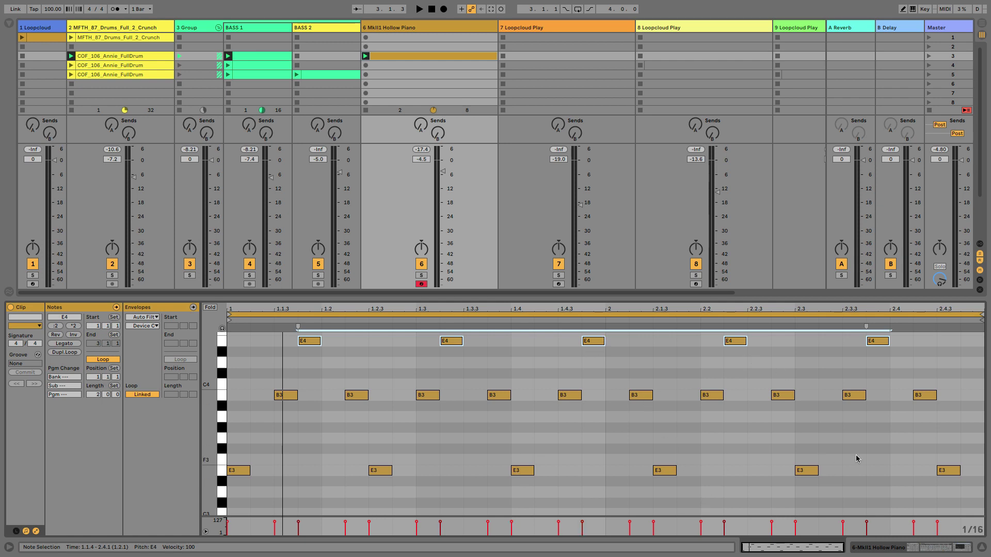
pyautogui.scroll(1, 361, 438)
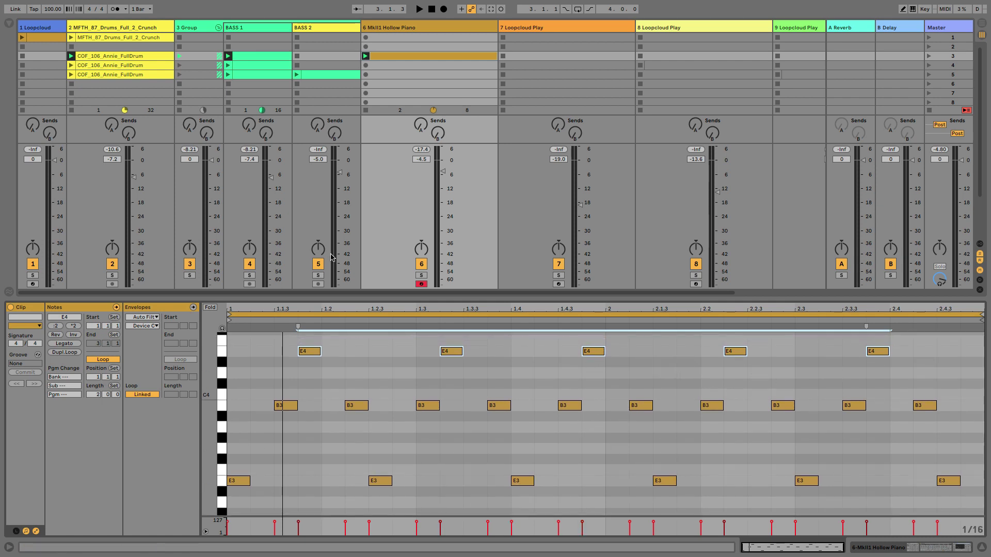
pyautogui.press('space')
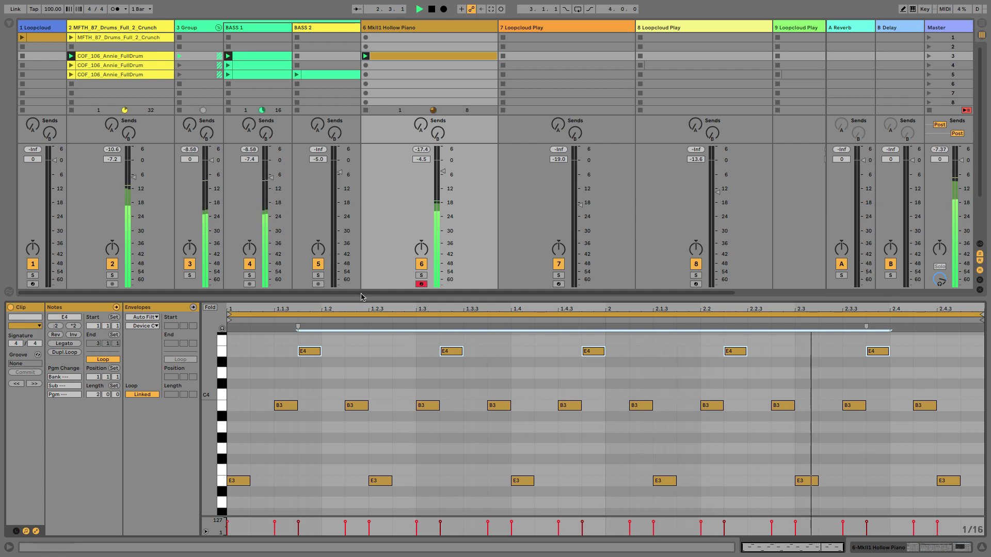
pyautogui.press('space')
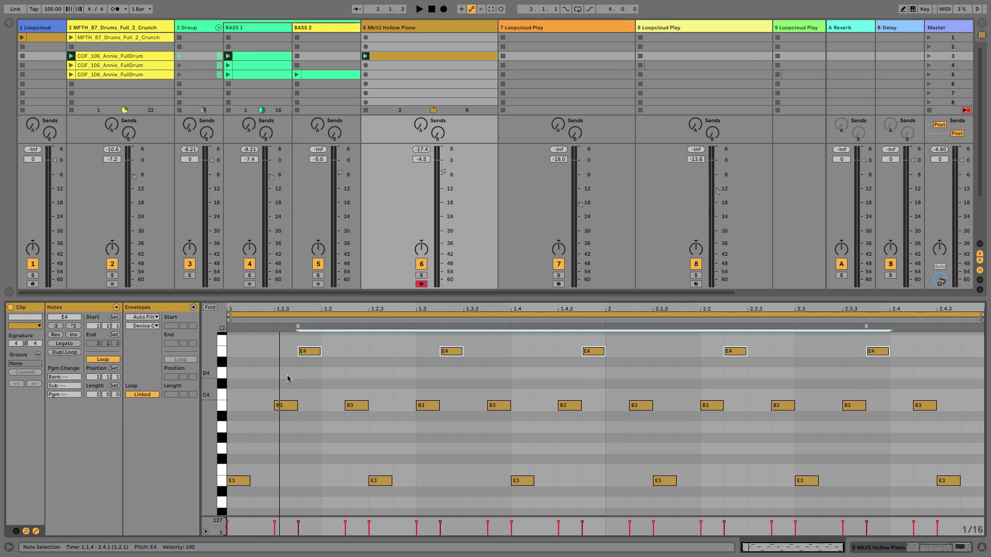
# Step: Lower all the E4 notes in the piano clip to D4 and audition the clip
pyautogui.click(310, 354)
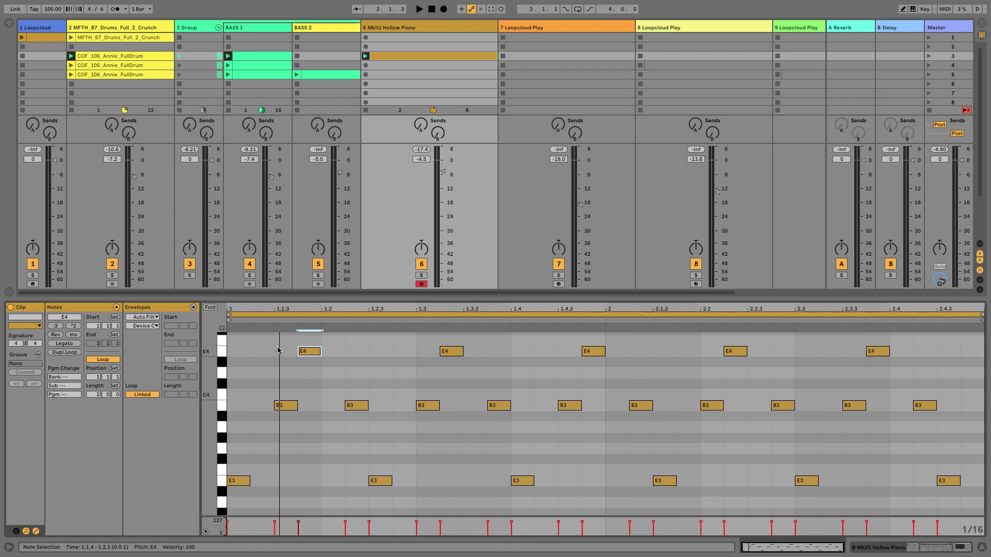
pyautogui.moveTo(277, 351); pyautogui.dragTo(878, 383)
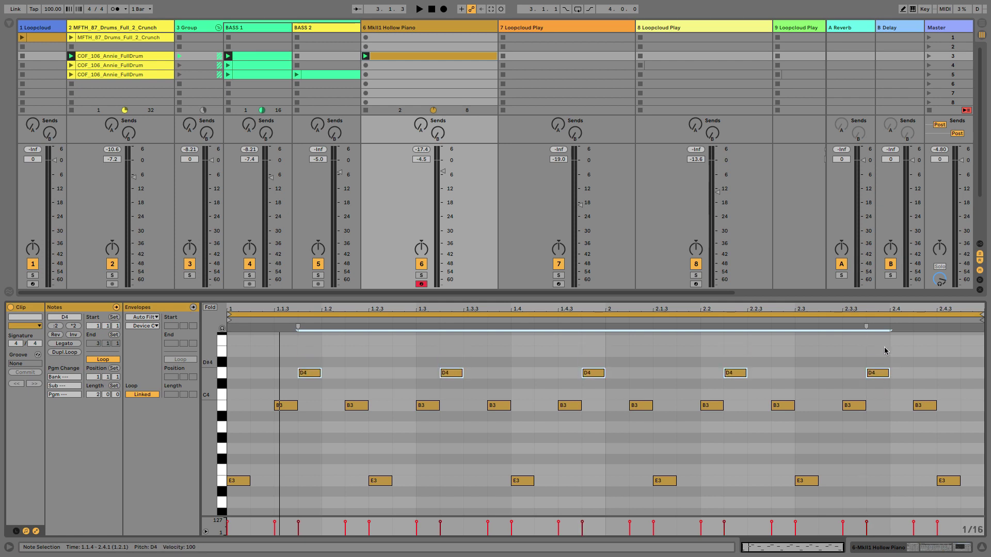
pyautogui.click(313, 380)
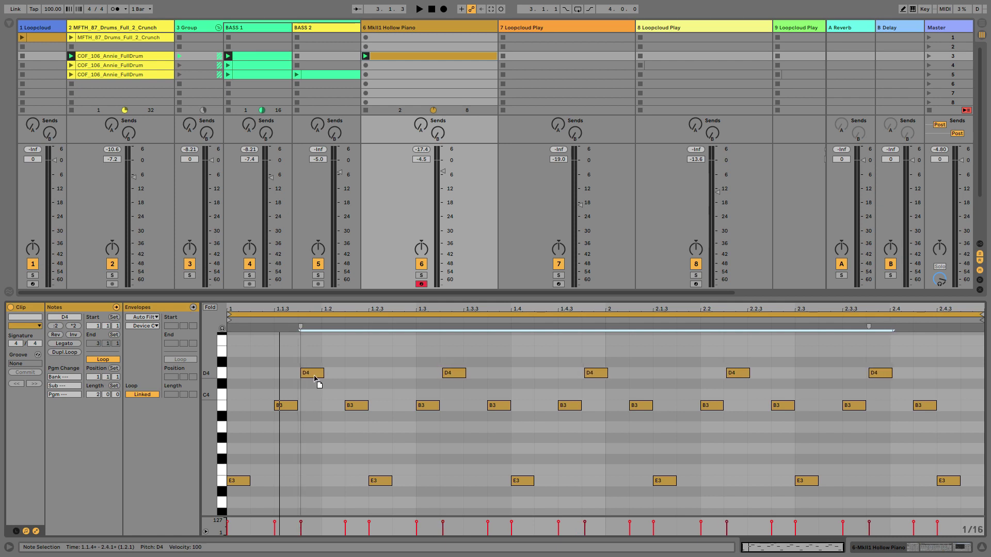
pyautogui.click(311, 377)
pyautogui.press('space')
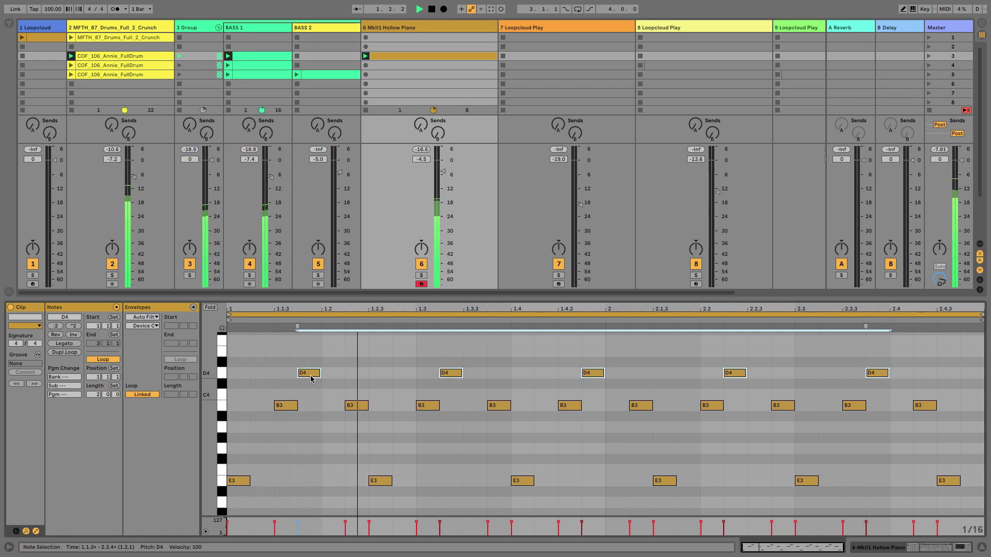
# Step: Try the top notes at D#4, audition them, and return them to D4 for another listen
pyautogui.press('space')
pyautogui.press('Up')
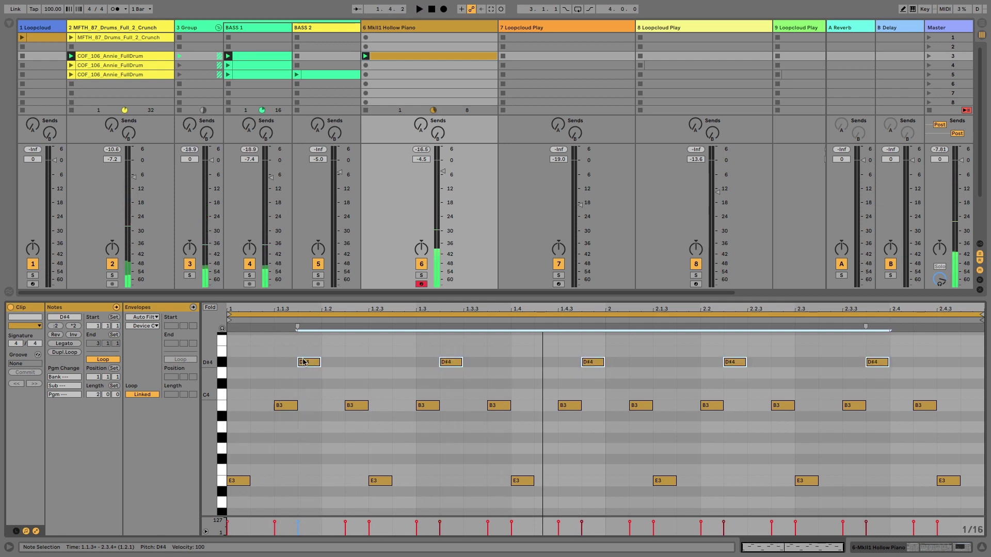
pyautogui.press('space')
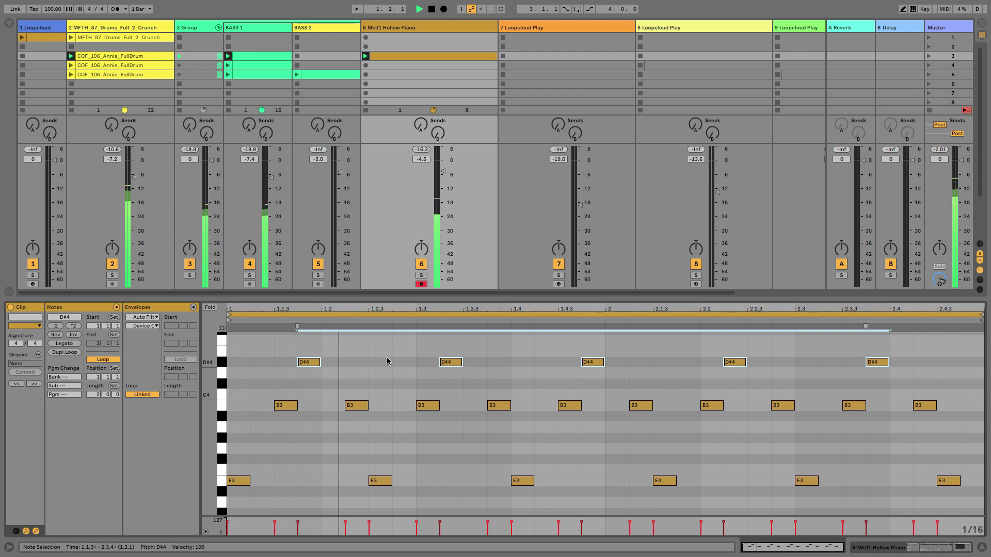
pyautogui.press('space')
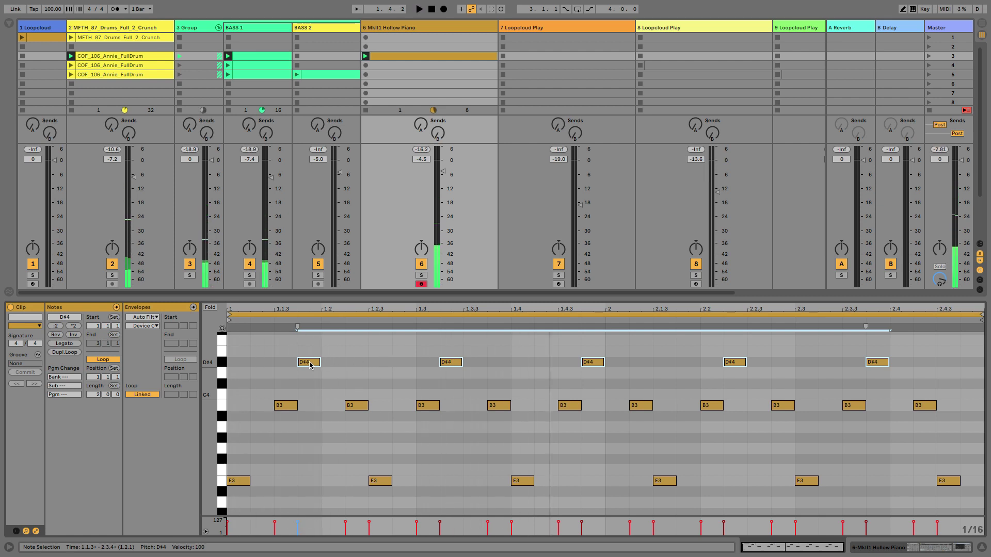
pyautogui.press('Down')
pyautogui.press('space')
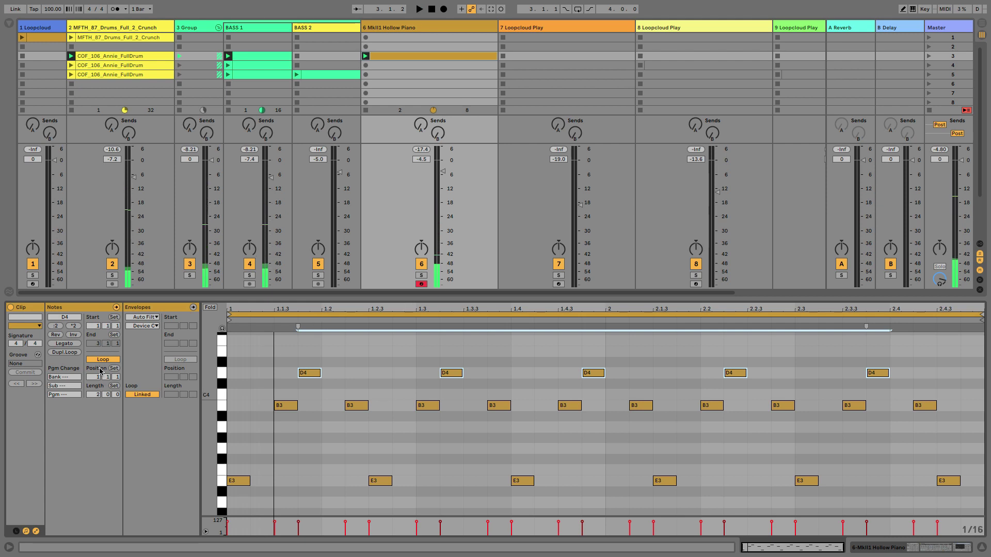
# Step: Duplicate the piano clip's loop to four bars and move the copied notes two sixteenths earlier
pyautogui.click(64, 353)
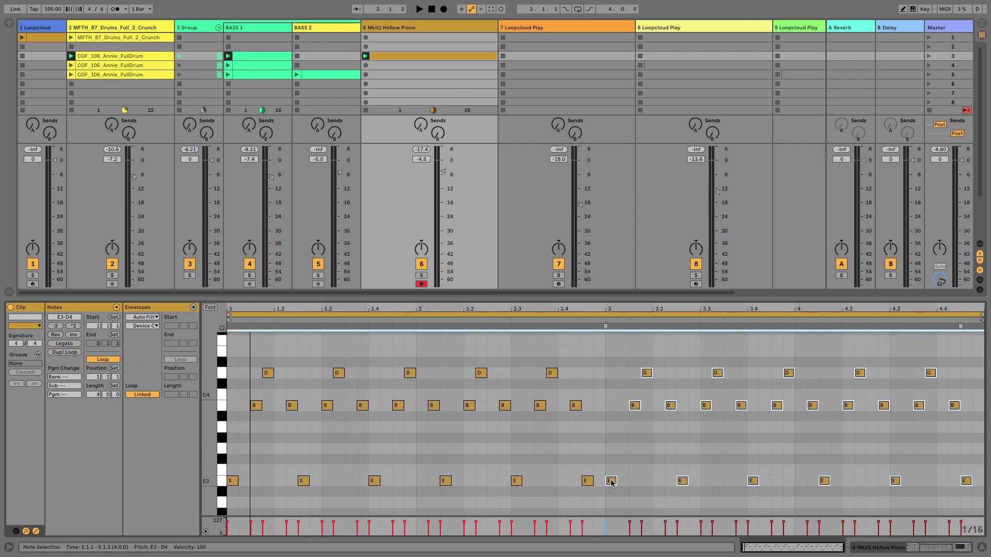
pyautogui.moveTo(611, 481); pyautogui.dragTo(588, 484)
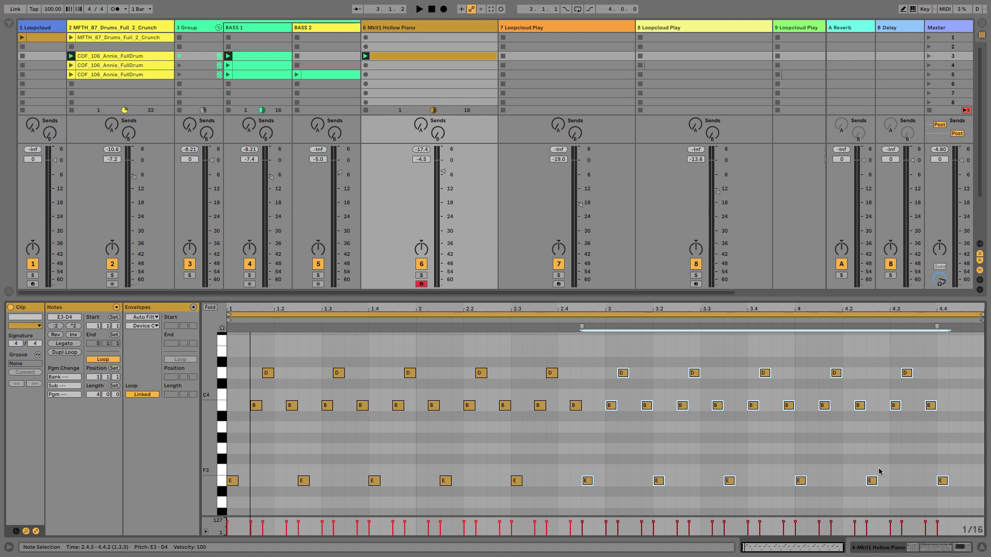
pyautogui.click(831, 463)
# Step: Raise the D4 notes in bars three and four to E4
pyautogui.moveTo(607, 367); pyautogui.dragTo(960, 392)
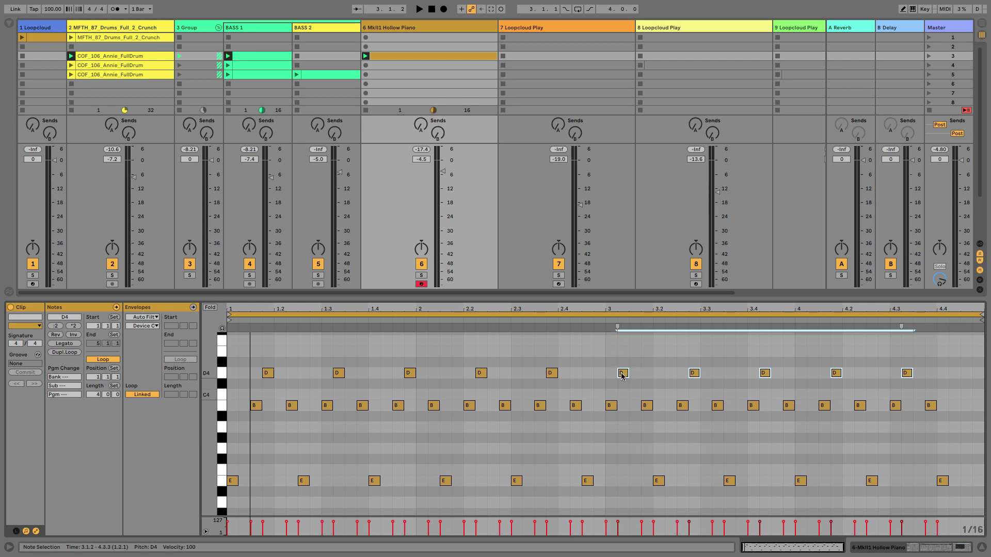
pyautogui.moveTo(623, 376); pyautogui.dragTo(628, 355)
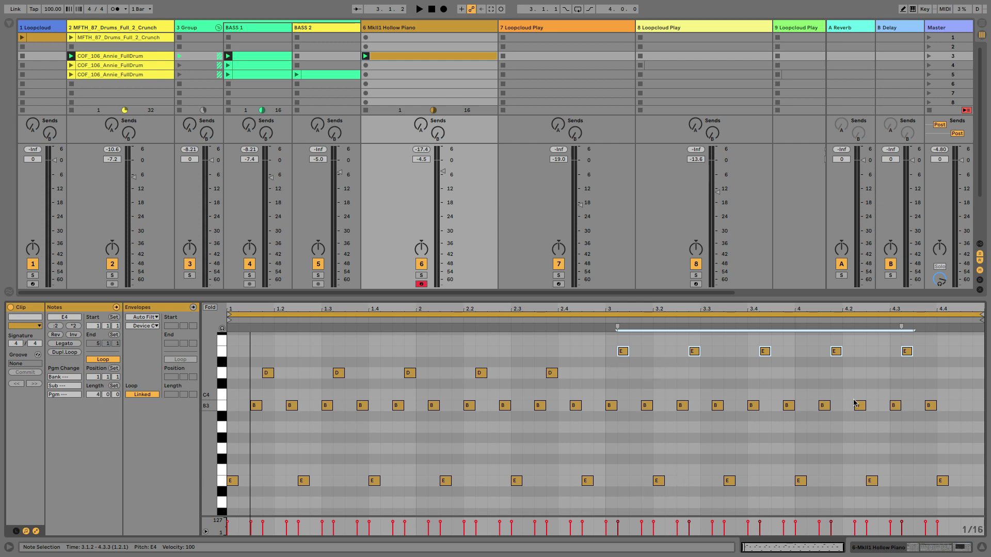
pyautogui.click(954, 386)
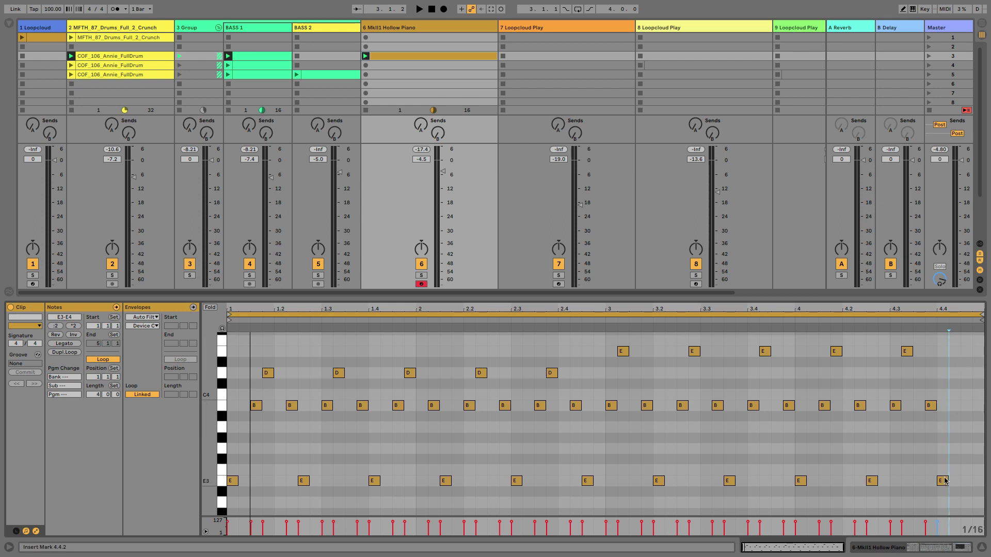
# Step: Fill the end of bar four with a B3 note at 4.4.3 and an E4 note at 4.4.4, and audition the clip
pyautogui.doubleClick(964, 481)
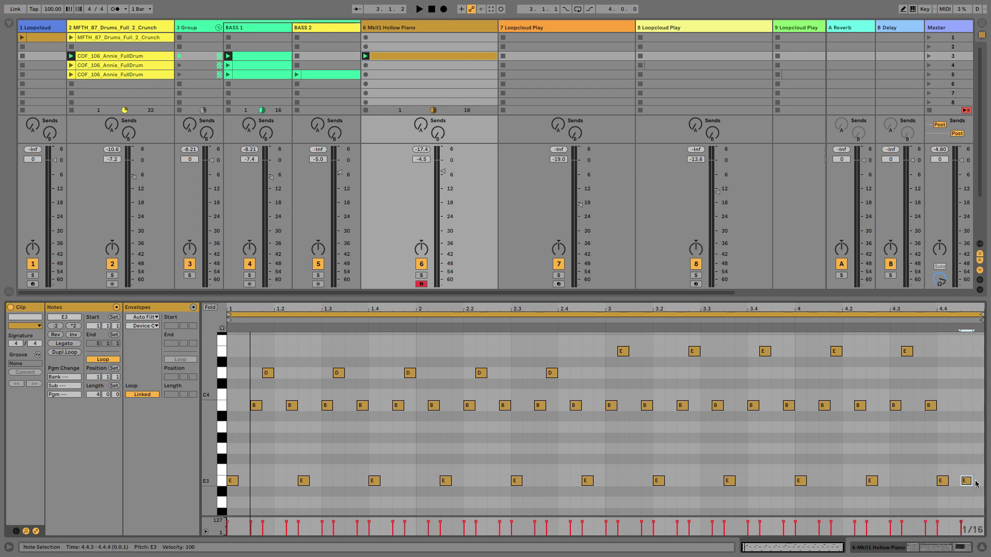
pyautogui.doubleClick(977, 481)
pyautogui.moveTo(968, 481); pyautogui.dragTo(925, 347)
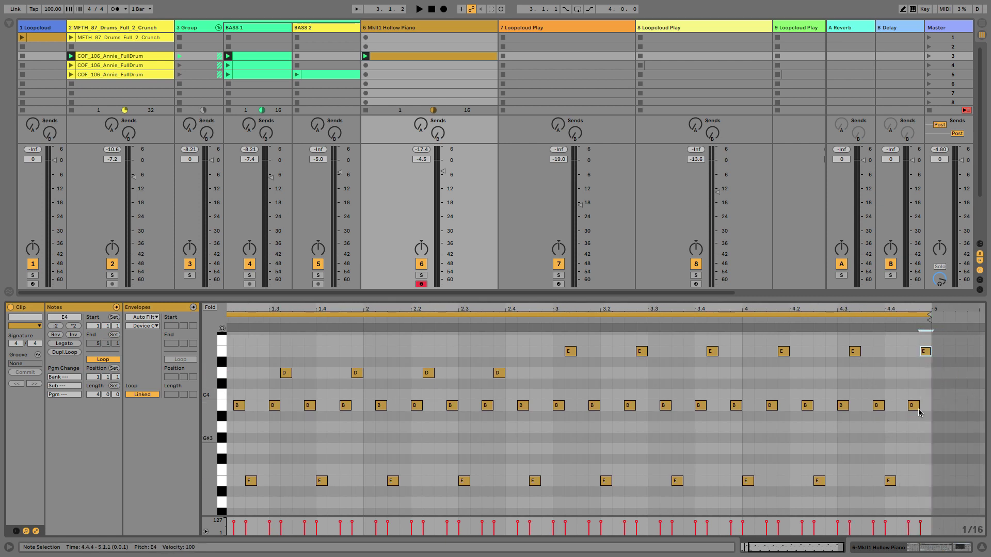
pyautogui.moveTo(697, 308); pyautogui.dragTo(749, 309)
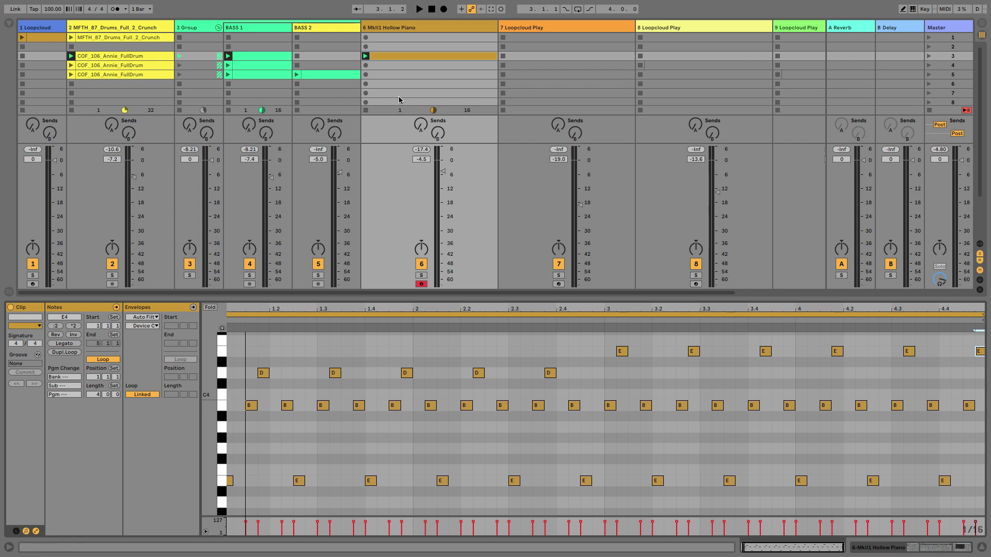
pyautogui.press('space')
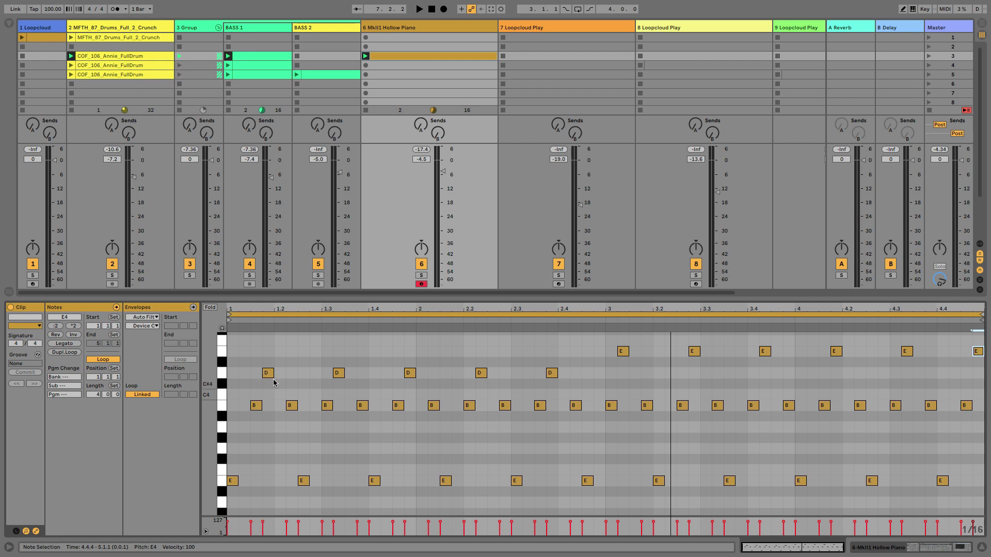
# Step: Raise the whole top line by four semitones, taking the D4 notes to F#4 and the E4 notes to G#4
pyautogui.scroll(1, 287, 383)
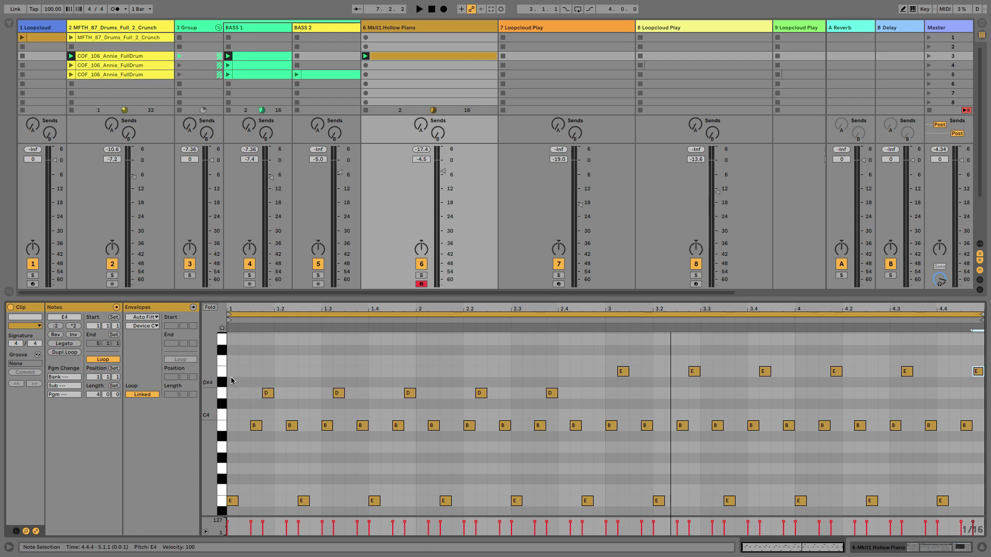
pyautogui.scroll(-1, 263, 410)
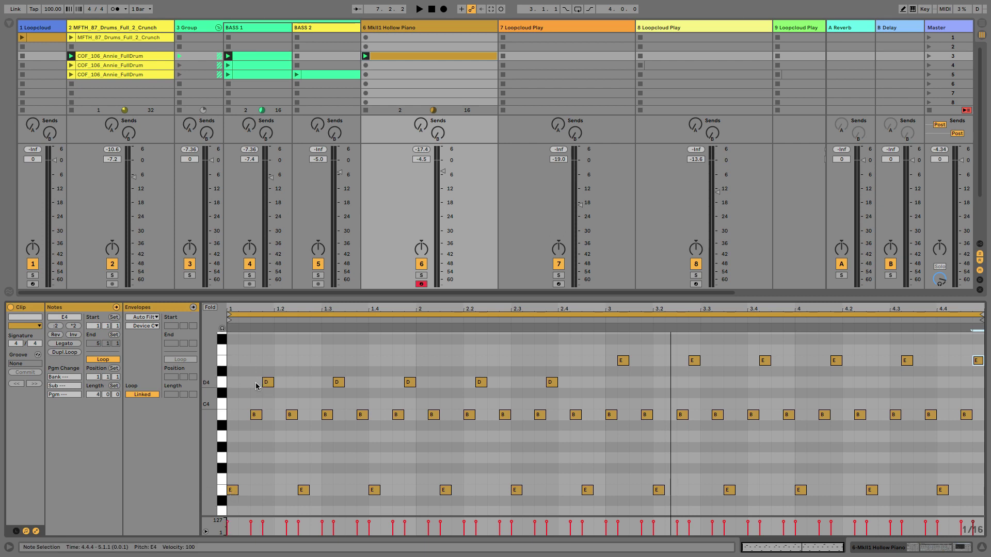
pyautogui.scroll(1, 257, 384)
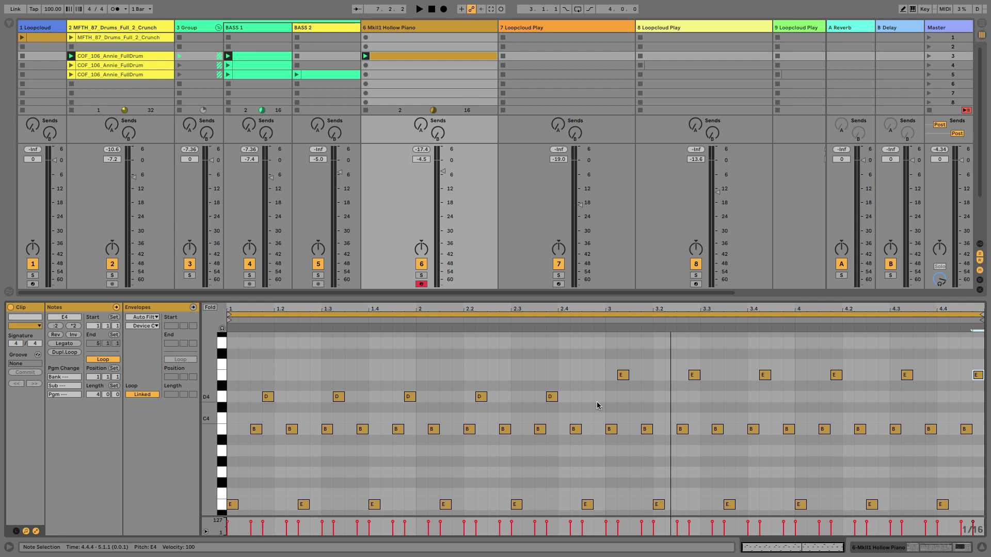
pyautogui.moveTo(254, 358); pyautogui.dragTo(983, 409)
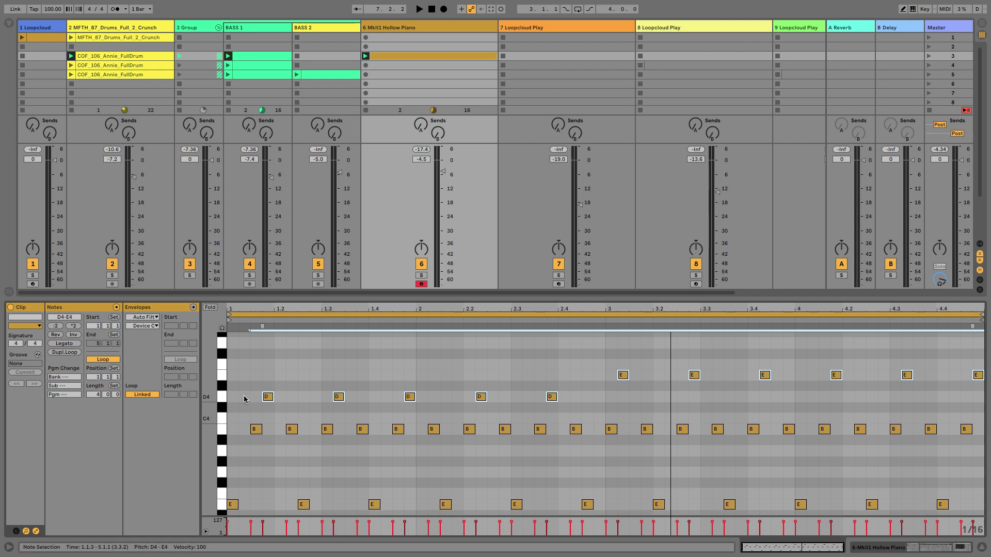
pyautogui.moveTo(268, 398); pyautogui.dragTo(267, 382)
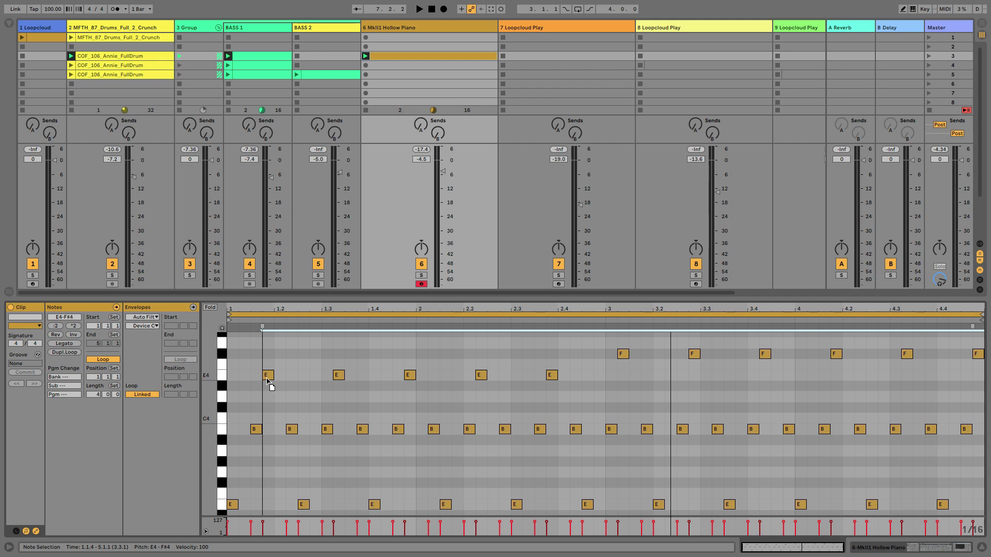
pyautogui.moveTo(267, 377); pyautogui.dragTo(265, 359)
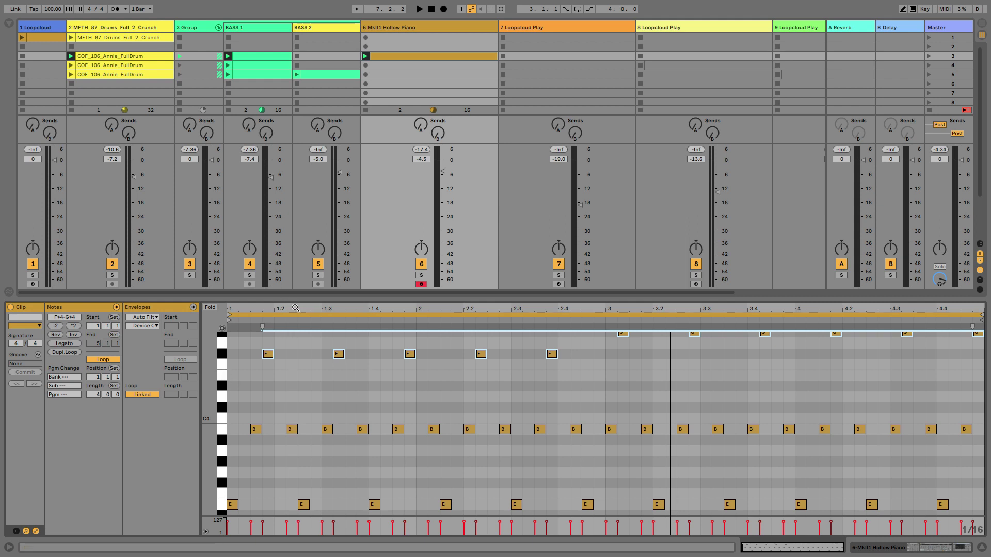
# Step: Enlarge the note editor to fit the rows from E3 up to G#4 and play the clip
pyautogui.scroll(2, 314, 374)
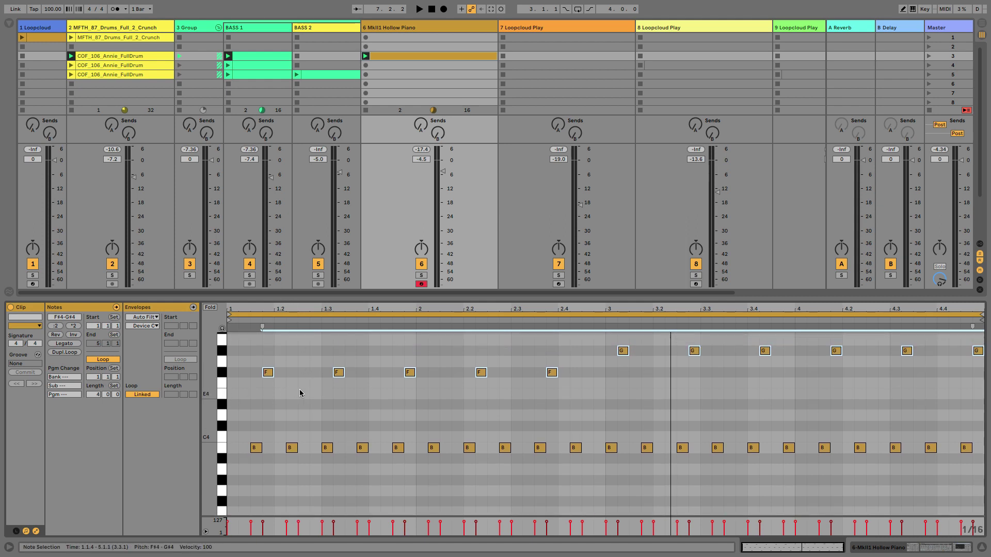
pyautogui.click(300, 394)
pyautogui.scroll(-3, 295, 391)
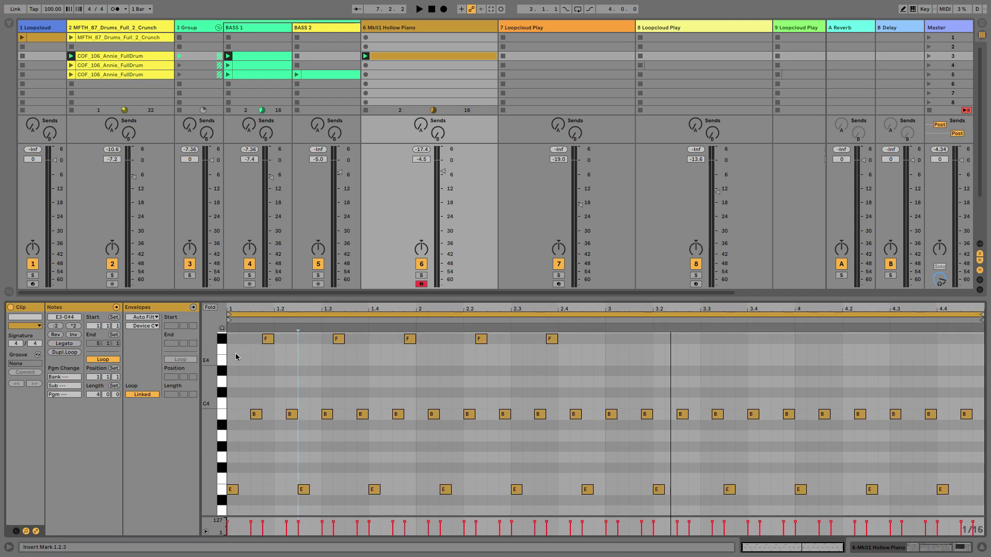
pyautogui.scroll(1, 253, 371)
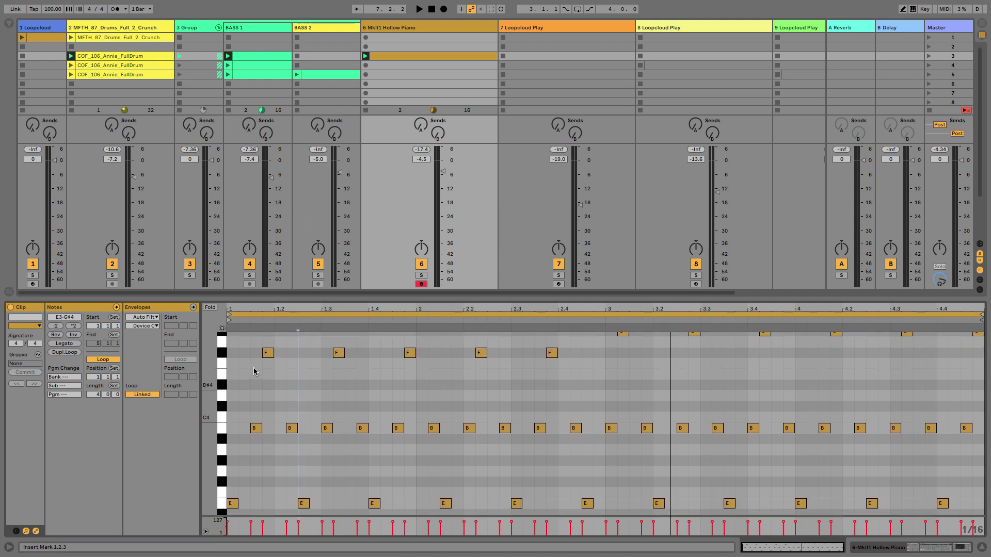
pyautogui.scroll(2, 274, 377)
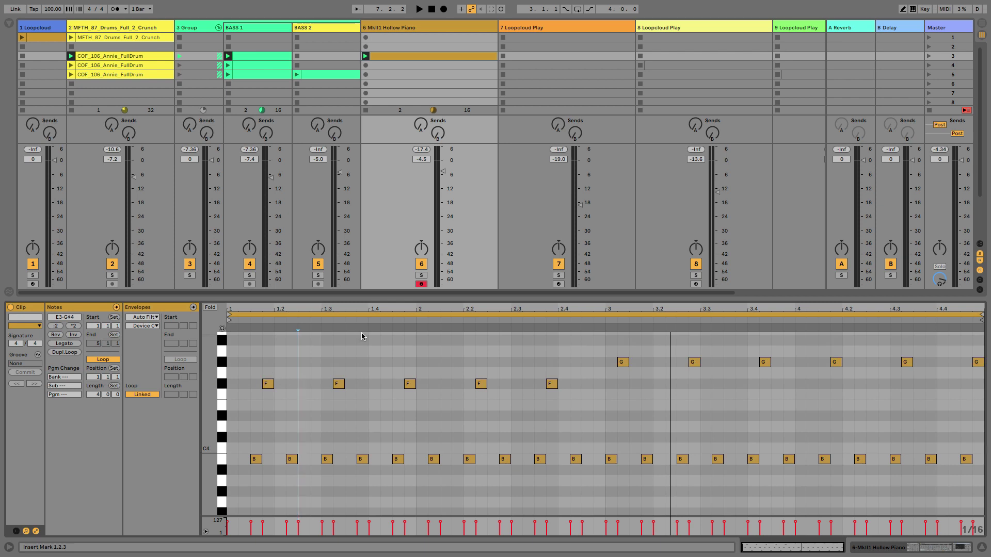
pyautogui.moveTo(422, 293); pyautogui.dragTo(421, 214)
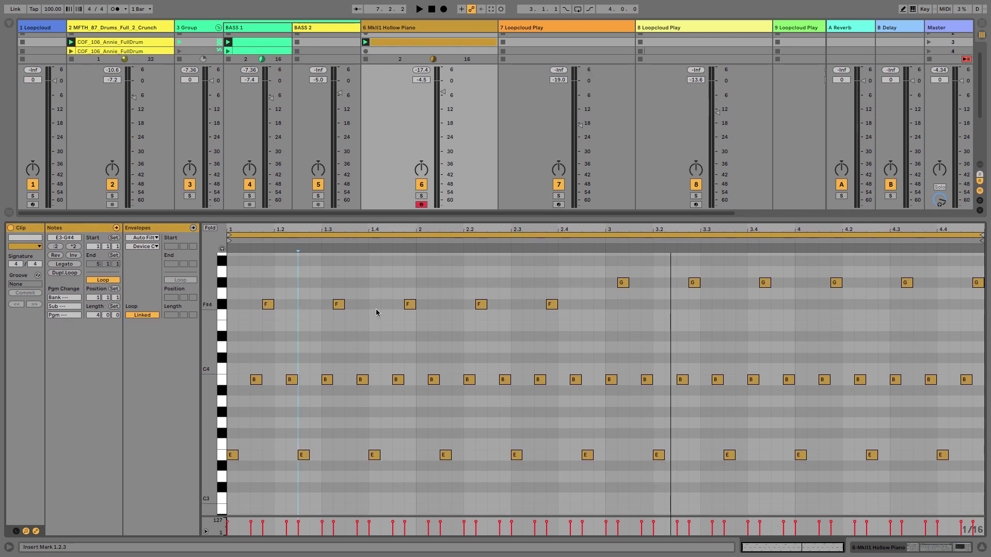
pyautogui.press('space')
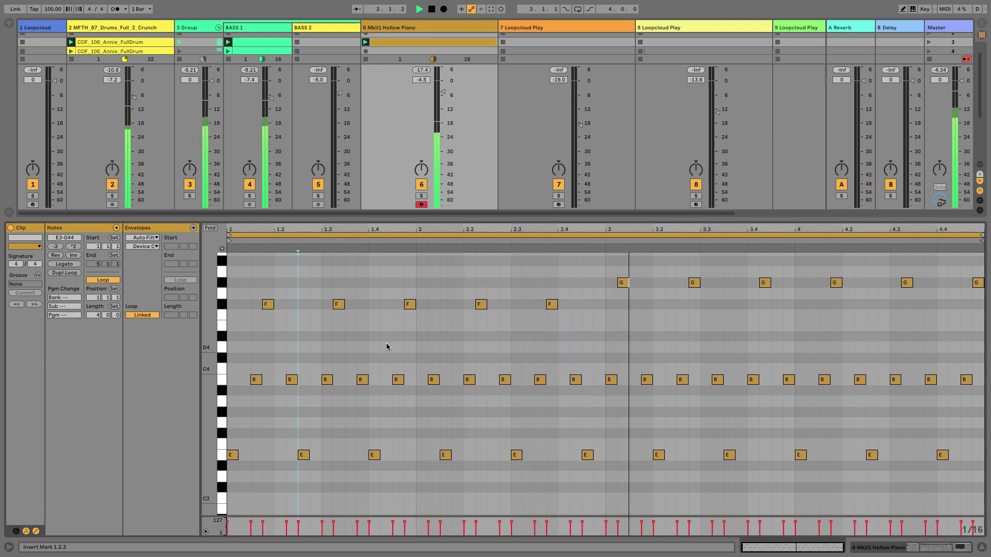
# Step: Lower the G#4 notes in bars three and four to G4 and audition the clip
pyautogui.click(610, 303)
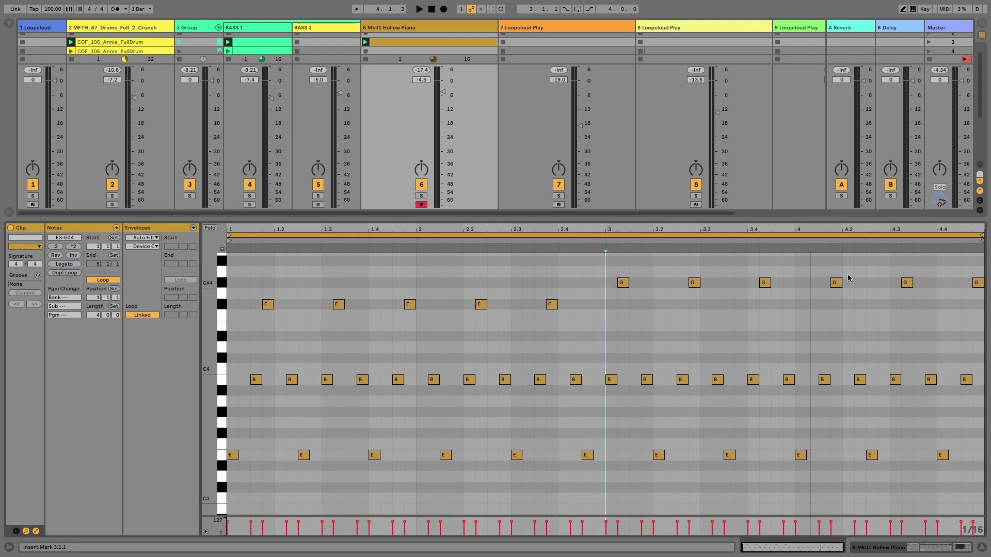
pyautogui.moveTo(587, 282); pyautogui.dragTo(983, 297)
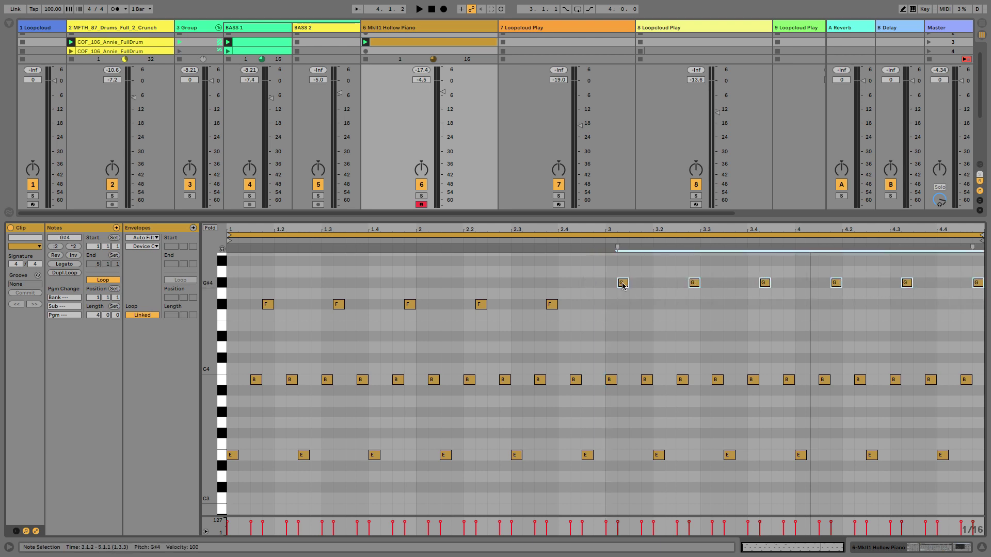
pyautogui.moveTo(623, 285); pyautogui.dragTo(626, 299)
pyautogui.press('space')
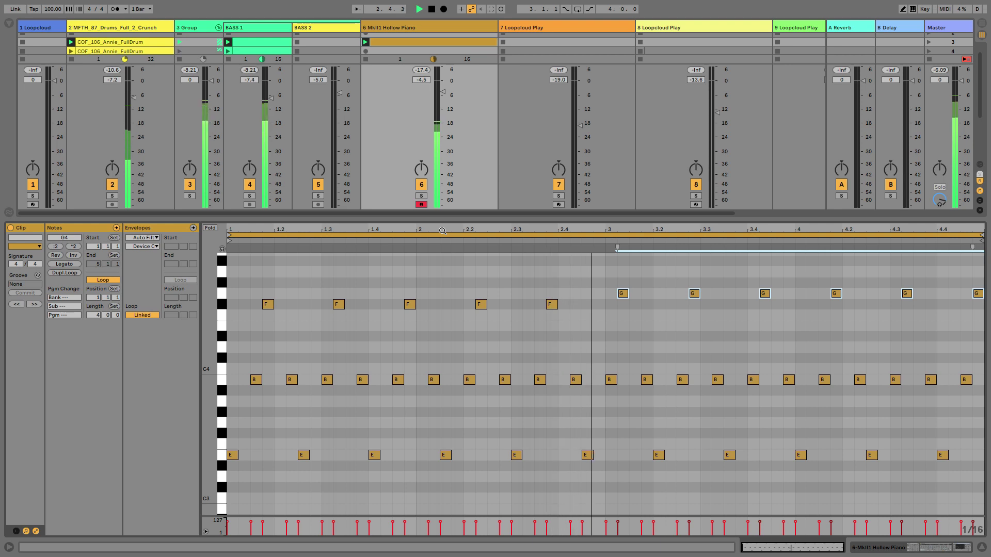
pyautogui.click(618, 245)
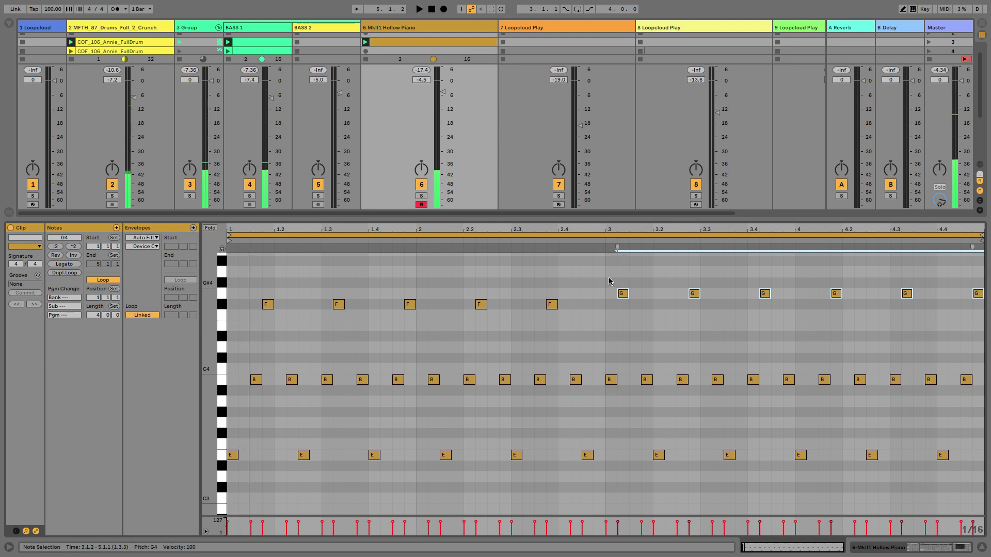
# Step: Delete all notes in bars three and four and select every note in the first two bars
pyautogui.moveTo(605, 271); pyautogui.dragTo(988, 523)
pyautogui.press('Delete')
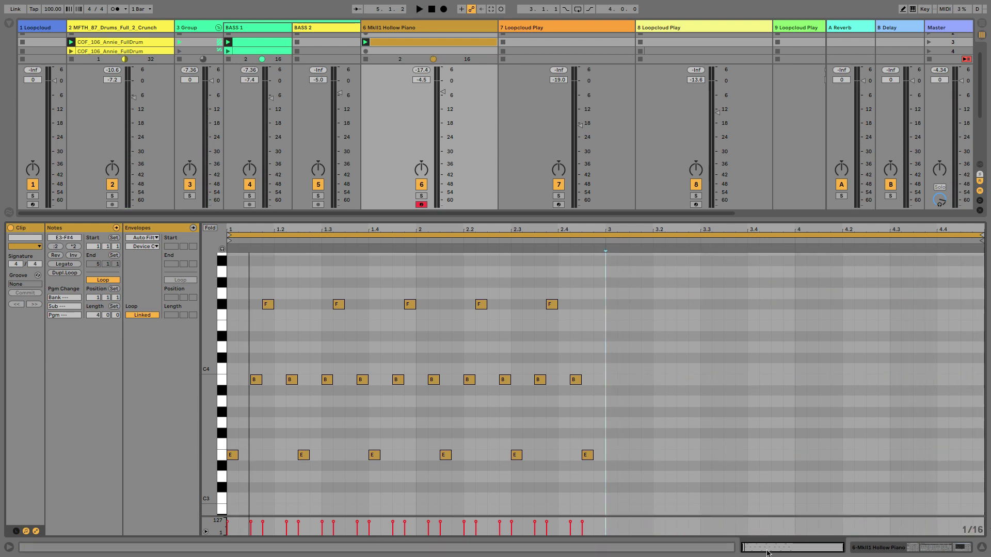
pyautogui.moveTo(605, 464); pyautogui.dragTo(227, 246)
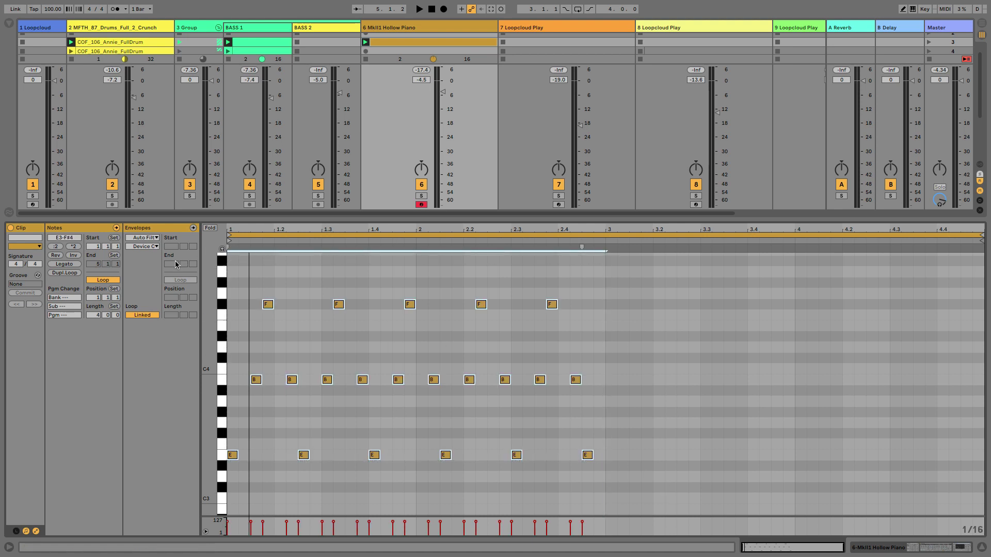
# Step: Duplicate the two-bar pattern into bars three and four, raise the copied F#4 notes to G4, and audition the clip
pyautogui.hotkey('ctrl', 'd')
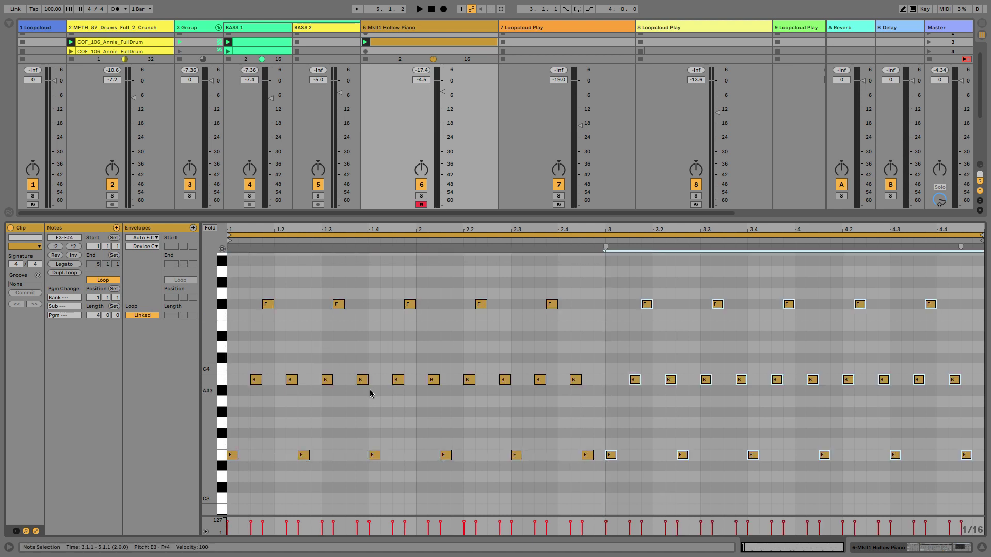
pyautogui.click(640, 316)
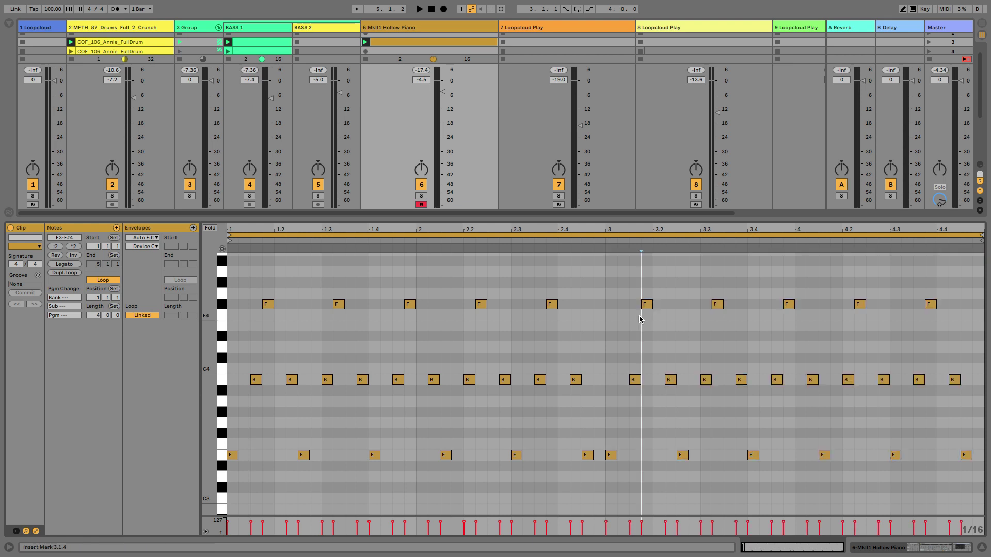
pyautogui.moveTo(635, 292); pyautogui.dragTo(983, 341)
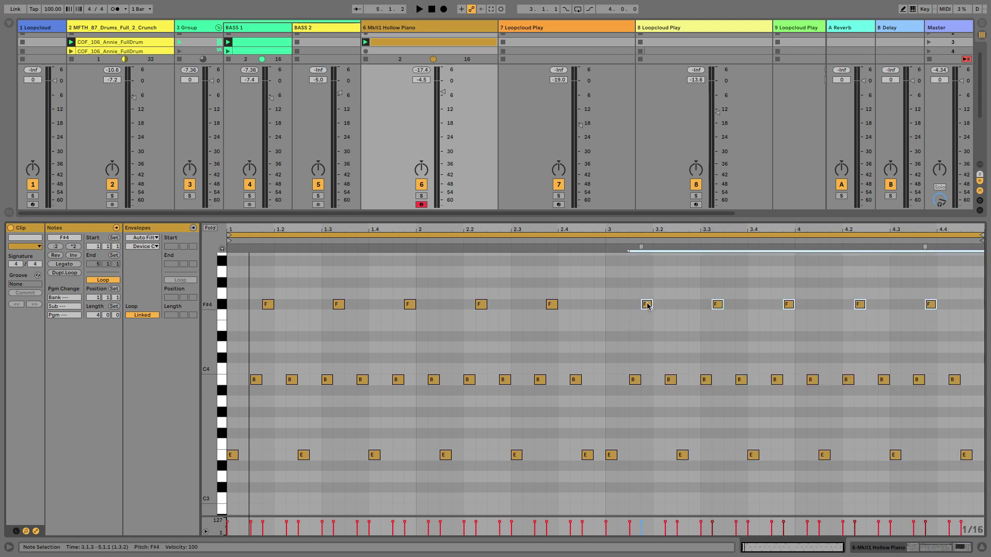
pyautogui.scroll(-1, 648, 306)
pyautogui.moveTo(647, 292); pyautogui.dragTo(647, 287)
pyautogui.press('space')
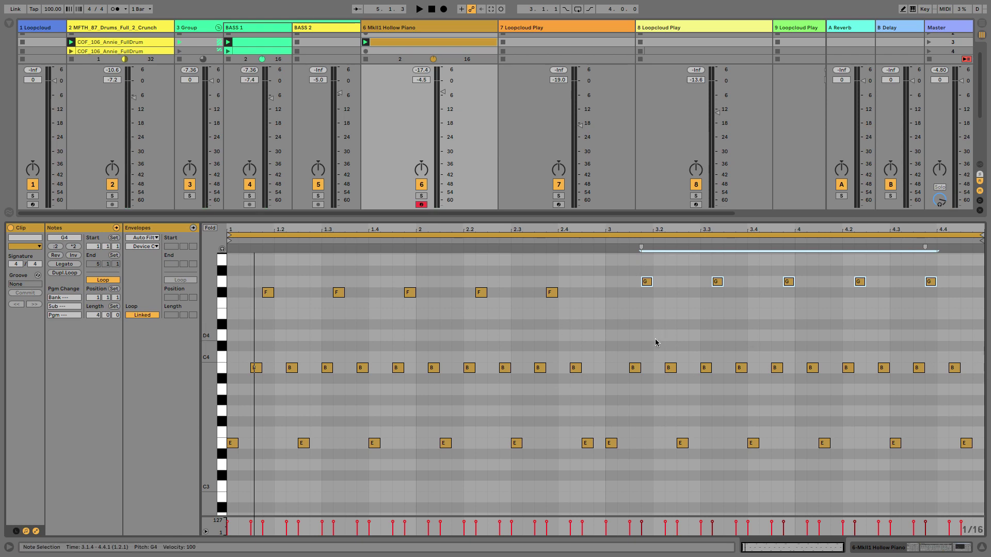
# Step: Enlarge the clip grid and move the piano clip in scene 3 from MkII Hollow Piano to the 7 Loopcloud Play track
pyautogui.scroll(2, 655, 343)
pyautogui.moveTo(572, 218); pyautogui.dragTo(572, 347)
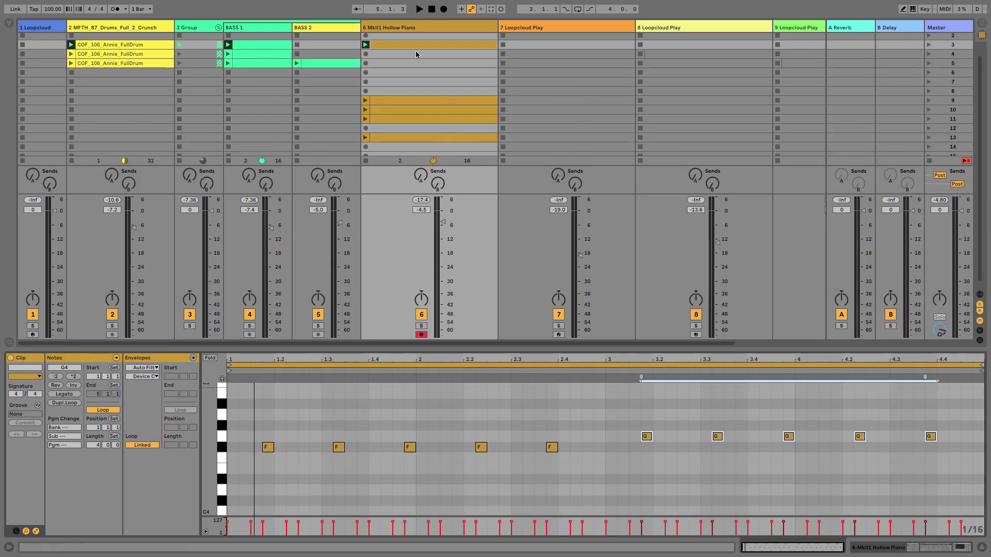
pyautogui.scroll(1, 426, 51)
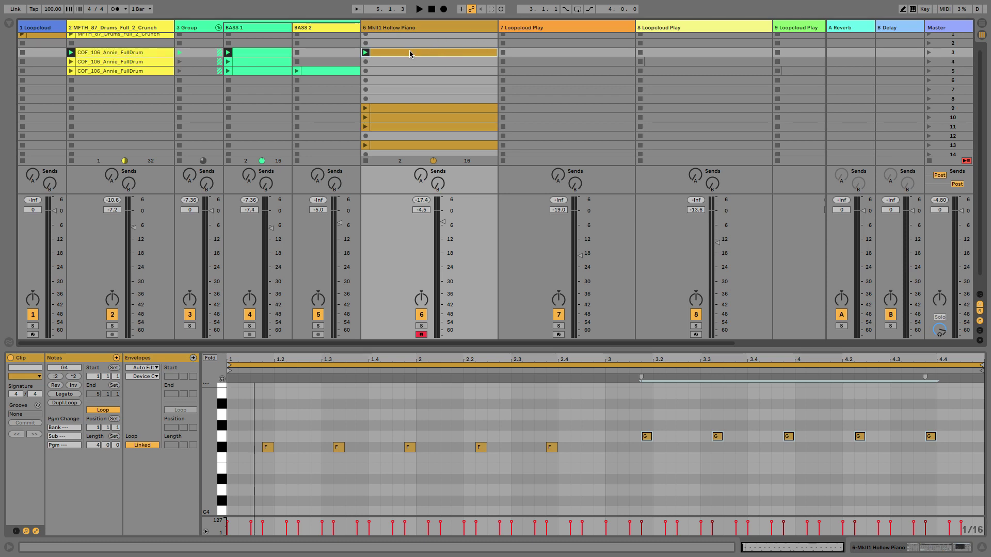
pyautogui.moveTo(404, 50); pyautogui.dragTo(511, 51)
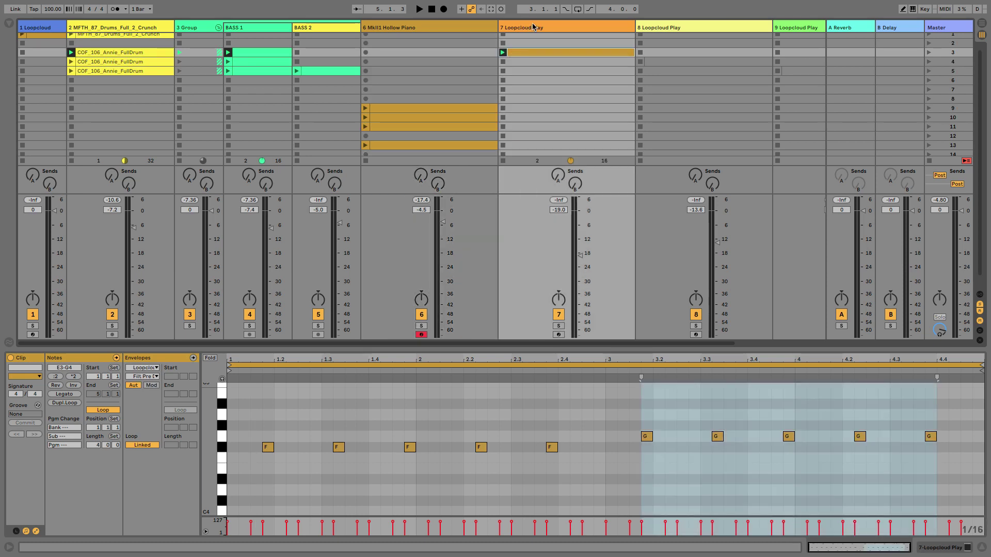
# Step: Show the Loopcloud Play instrument on track 7, move its window clear of the mixer, and play the clip
pyautogui.click(534, 27)
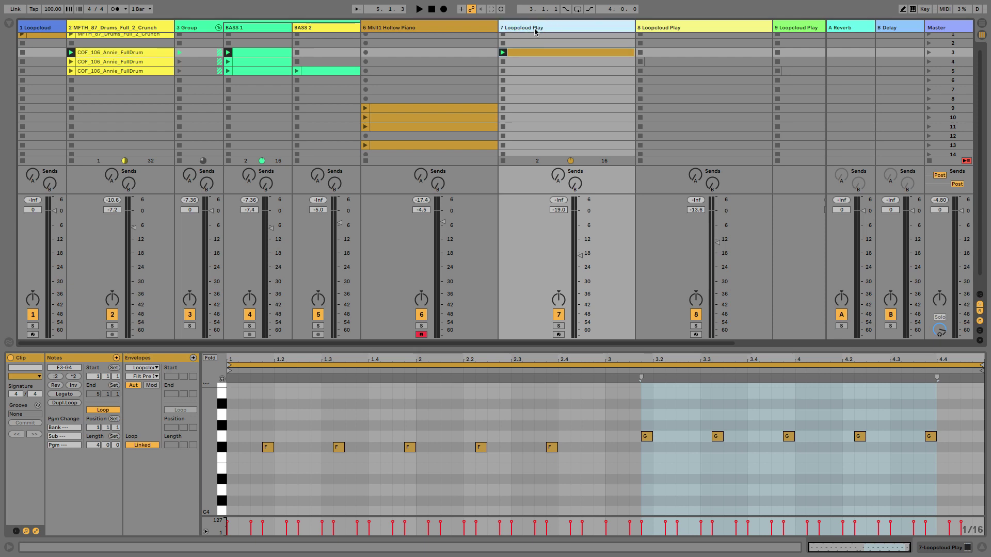
pyautogui.doubleClick(534, 28)
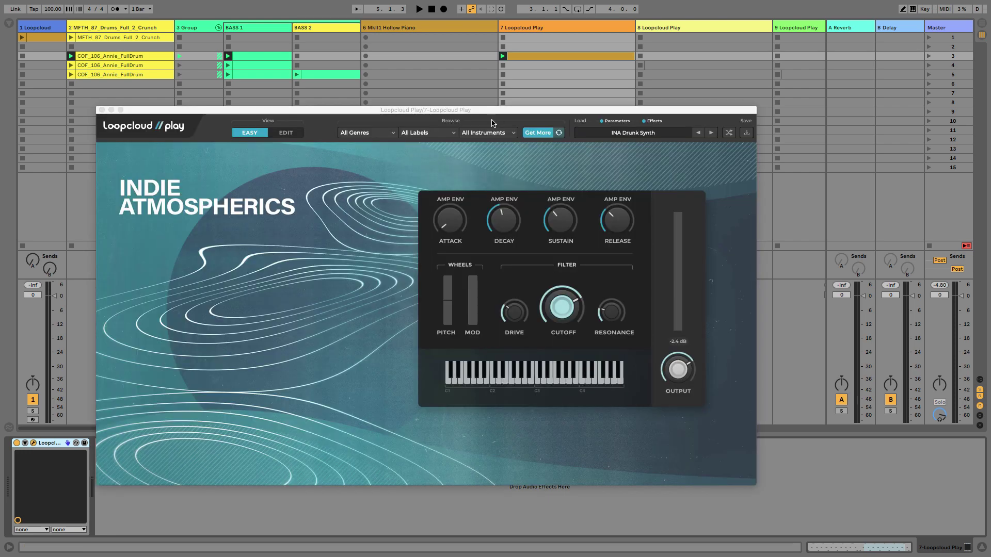
pyautogui.moveTo(490, 111); pyautogui.dragTo(511, 416)
pyautogui.press('space')
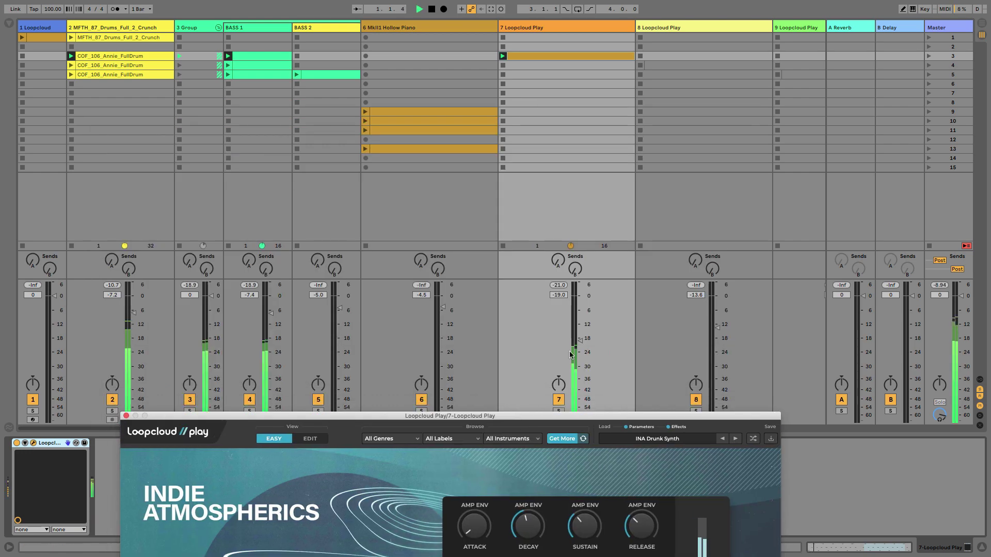
# Step: Bring the full Loopcloud Play window into view and adjust the filter Drive of the INA Drunk Synth preset
pyautogui.moveTo(587, 416); pyautogui.dragTo(584, 67)
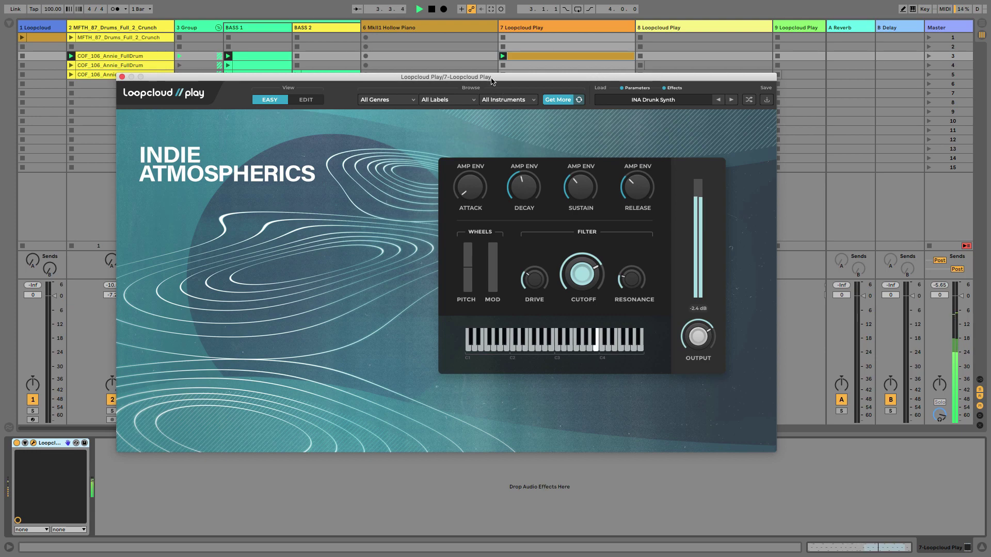
pyautogui.moveTo(492, 81); pyautogui.dragTo(530, 105)
pyautogui.moveTo(572, 302)
pyautogui.mouseDown()
pyautogui.moveTo(574, 258)
pyautogui.moveTo(571, 309)
pyautogui.mouseUp()
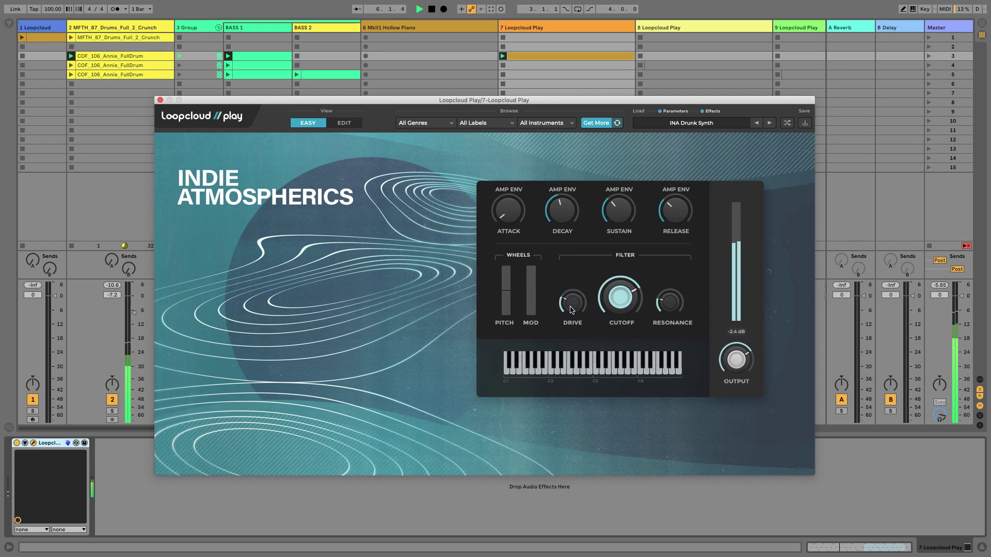
pyautogui.moveTo(571, 309); pyautogui.dragTo(575, 299)
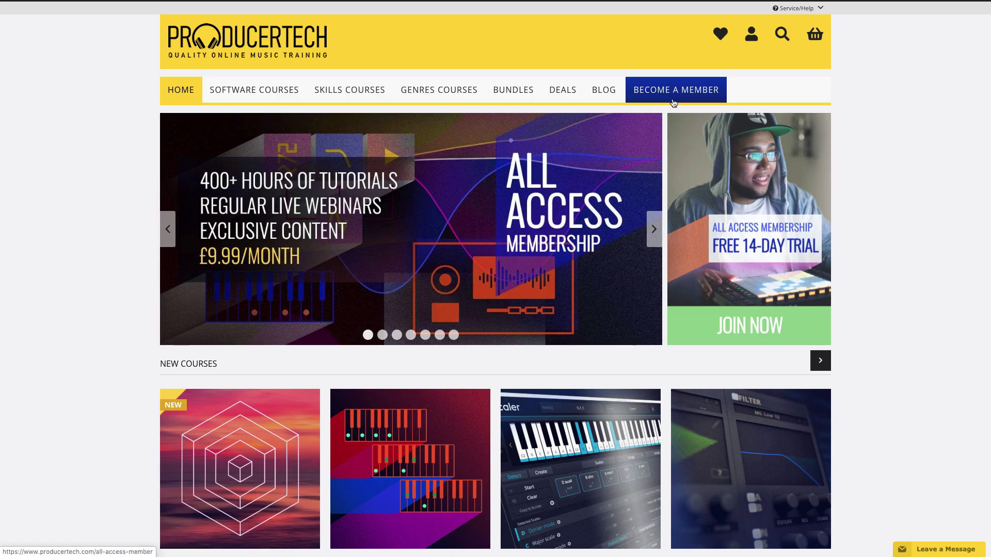
# Step: Switch to the Producertech website in the browser and open its all access membership page
pyautogui.click(675, 100)
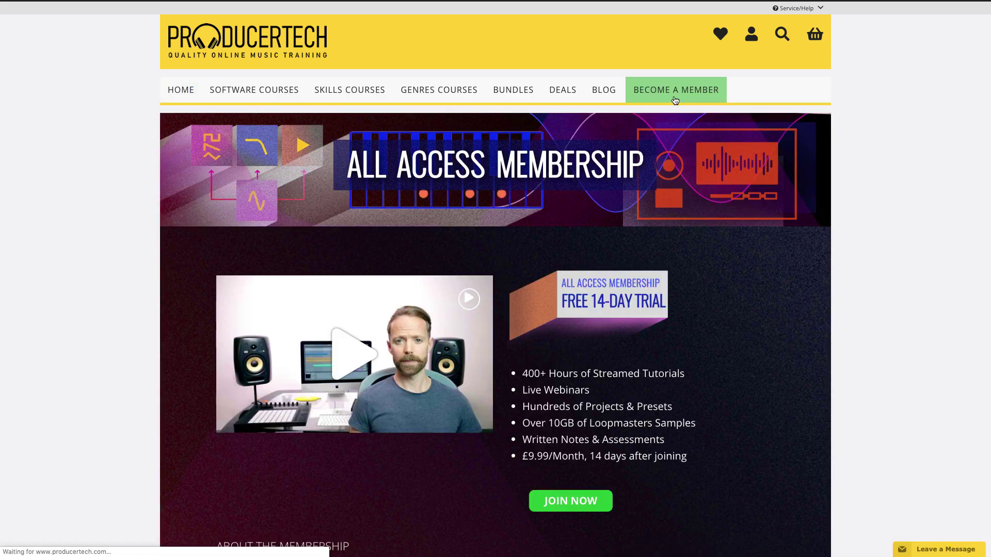